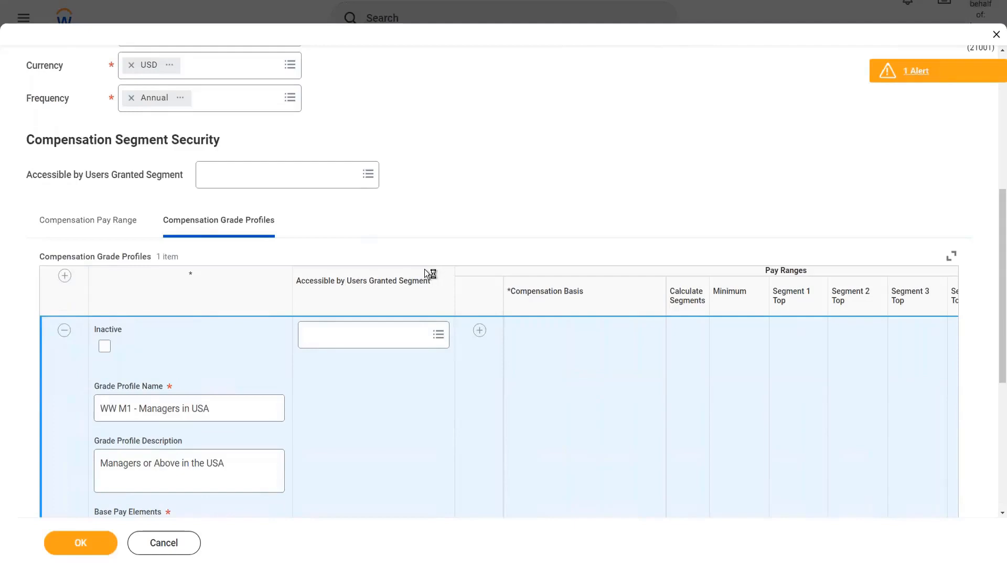
Step: Set the eligibility rule of the WW M1 - Managers in USA grade profile to Country - United States of America
scroll(424, 269, down, 4)
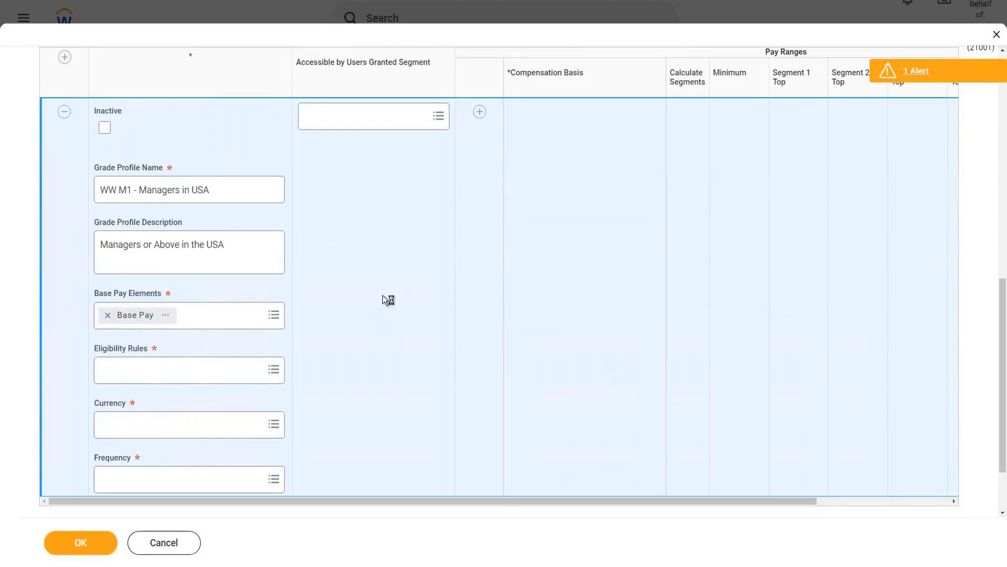
click(161, 372)
text(coun)
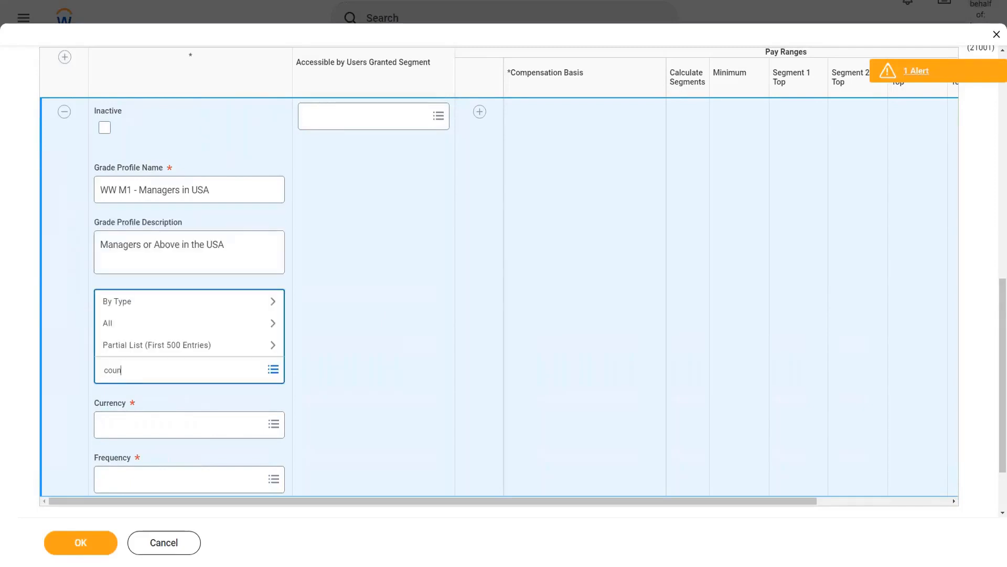
text(try united states)
key(Return)
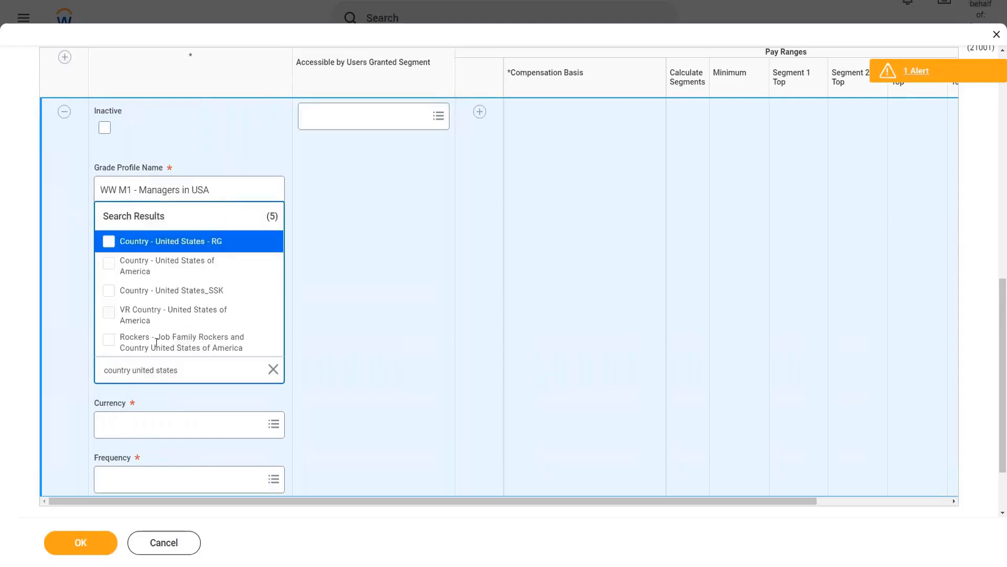
click(172, 261)
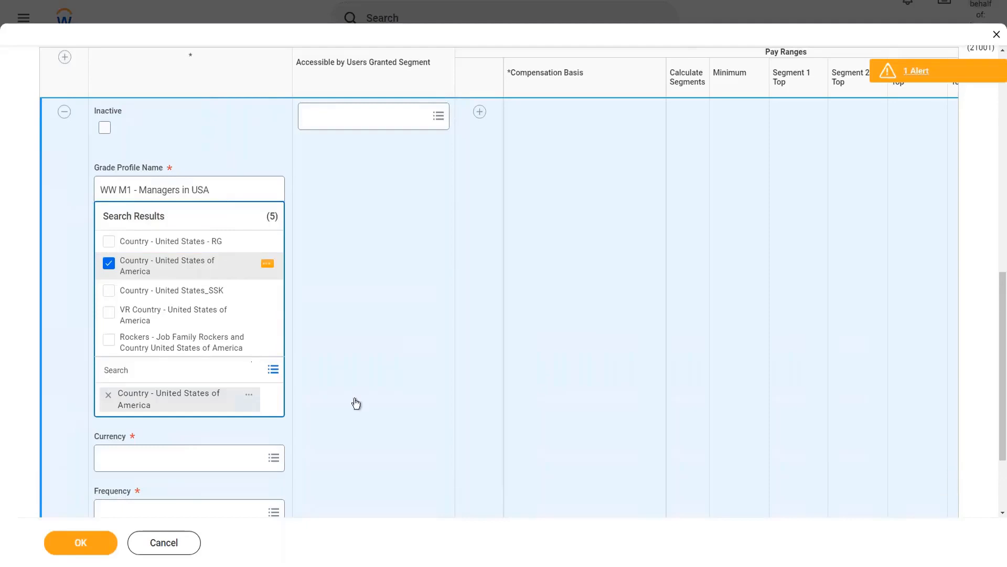
click(376, 394)
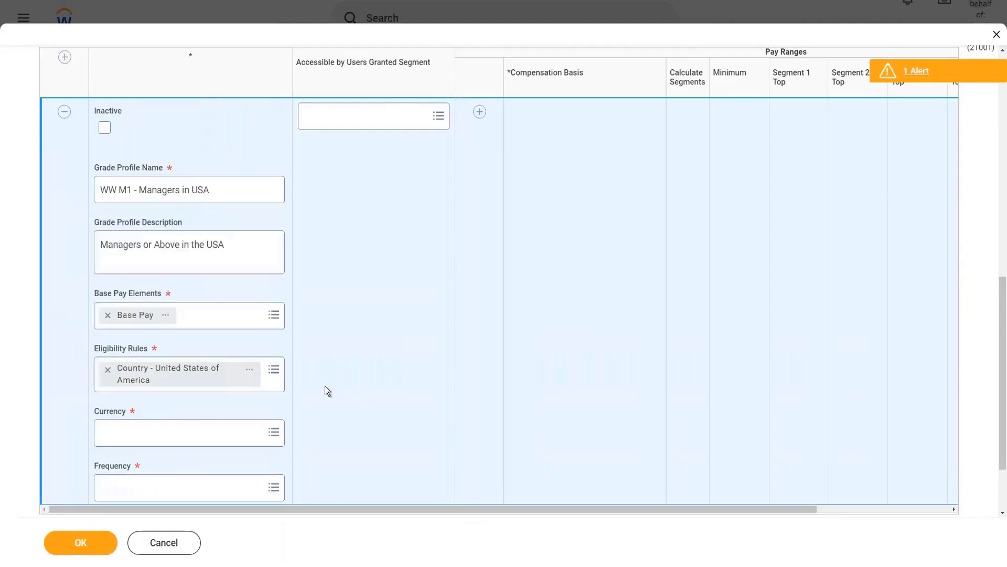
Step: Examine the conditions and derived logic of the grade profile's selected eligibility rule, closing its details after viewing
click(249, 372)
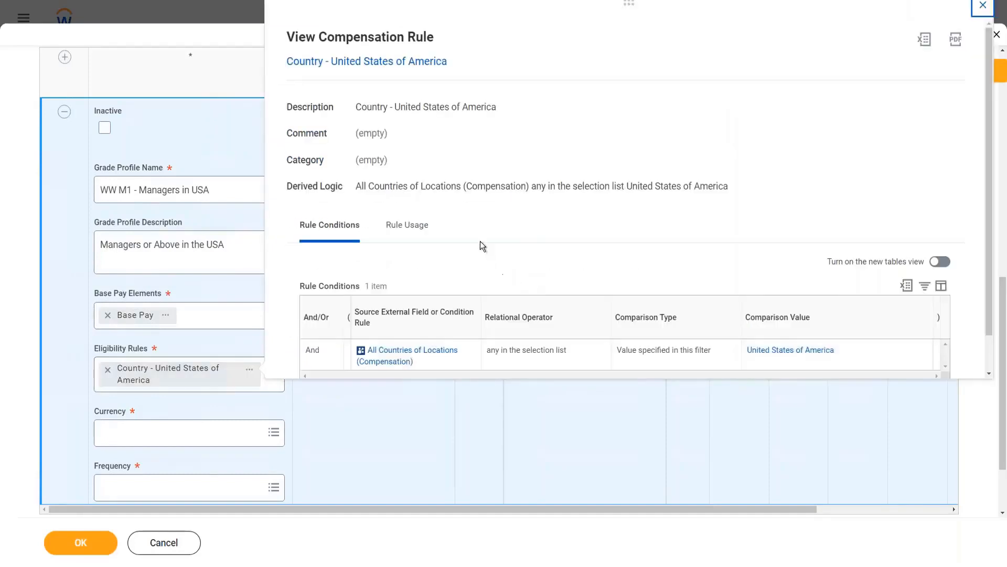
scroll(446, 278, down, 1)
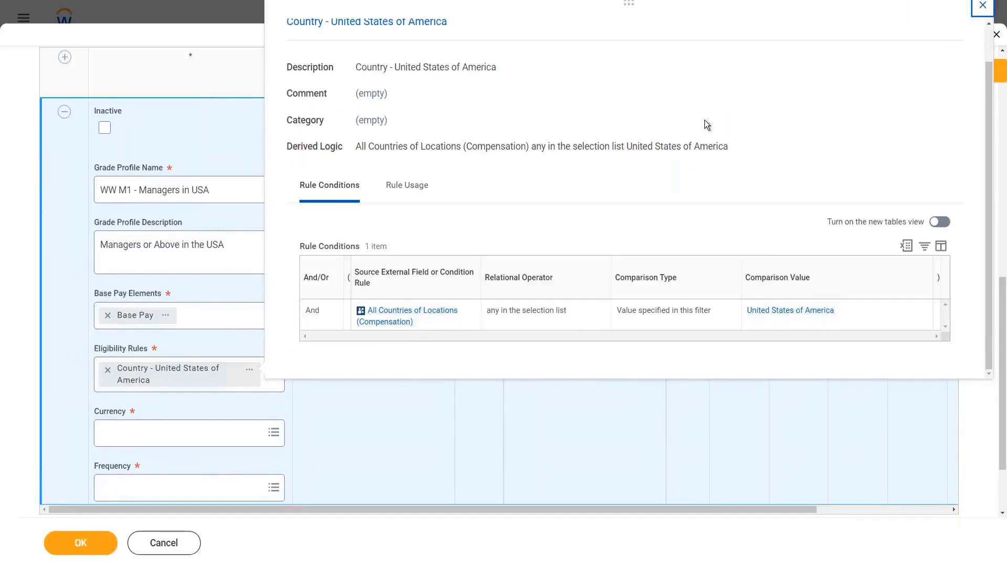
scroll(708, 114, up, 1)
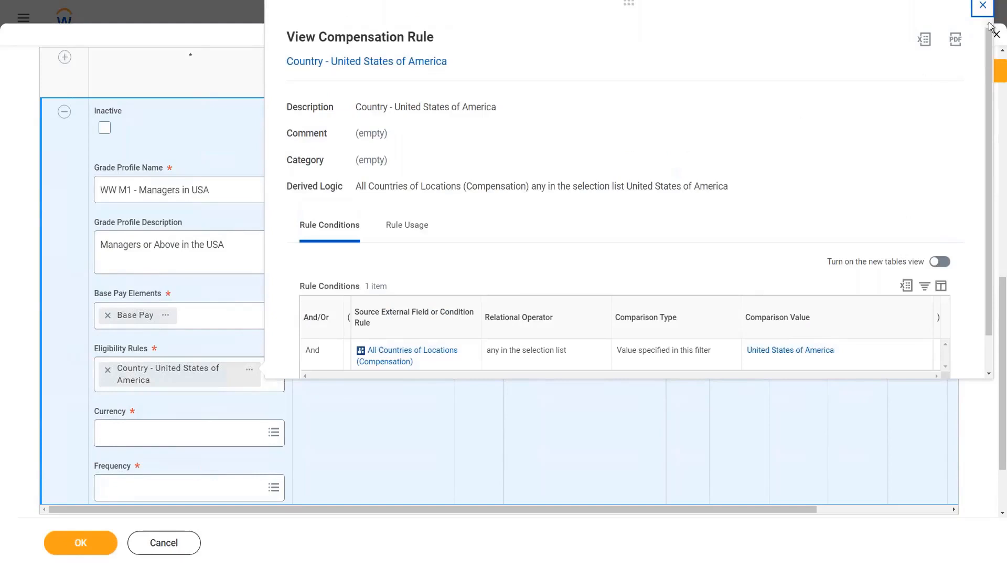
click(983, 5)
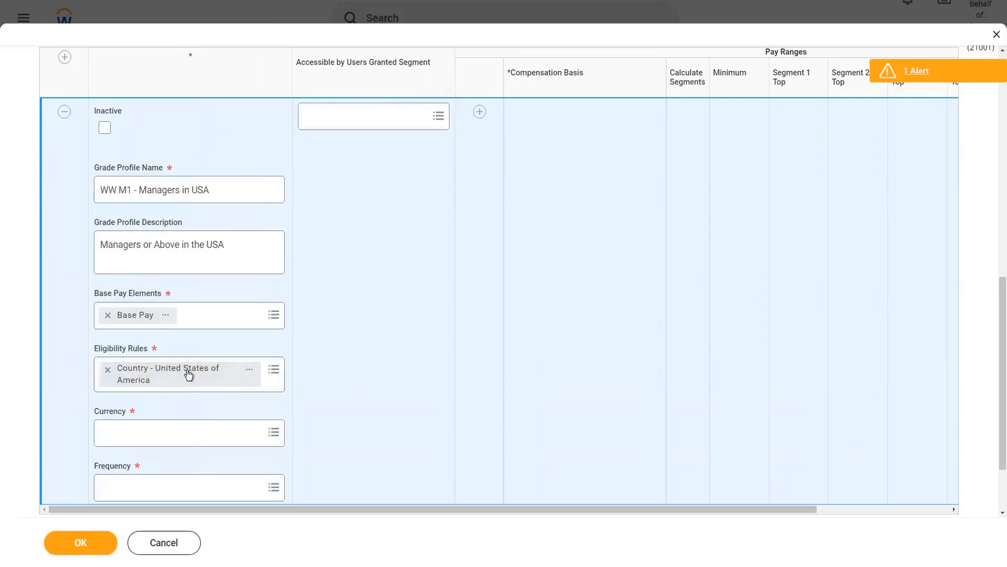
click(249, 370)
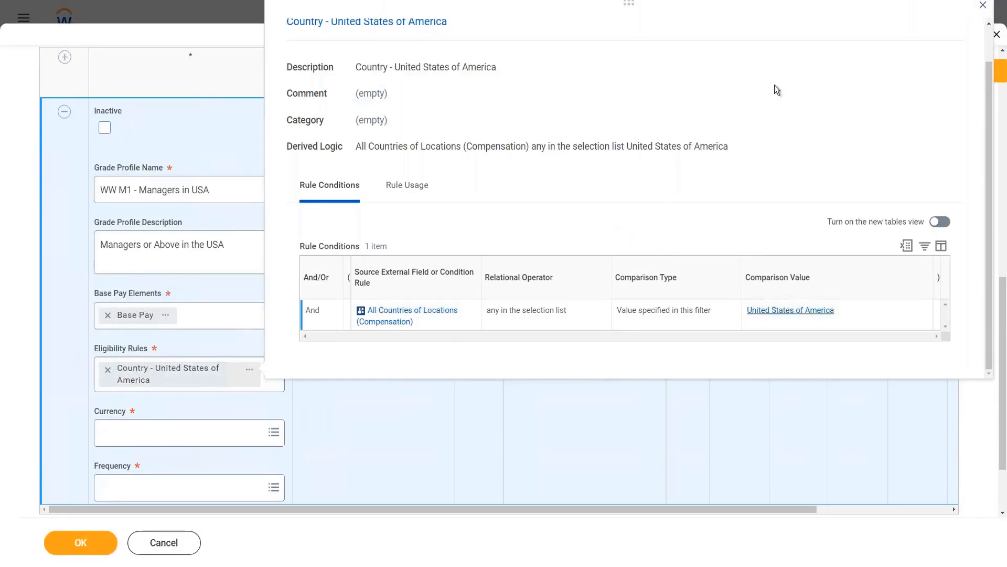
click(982, 6)
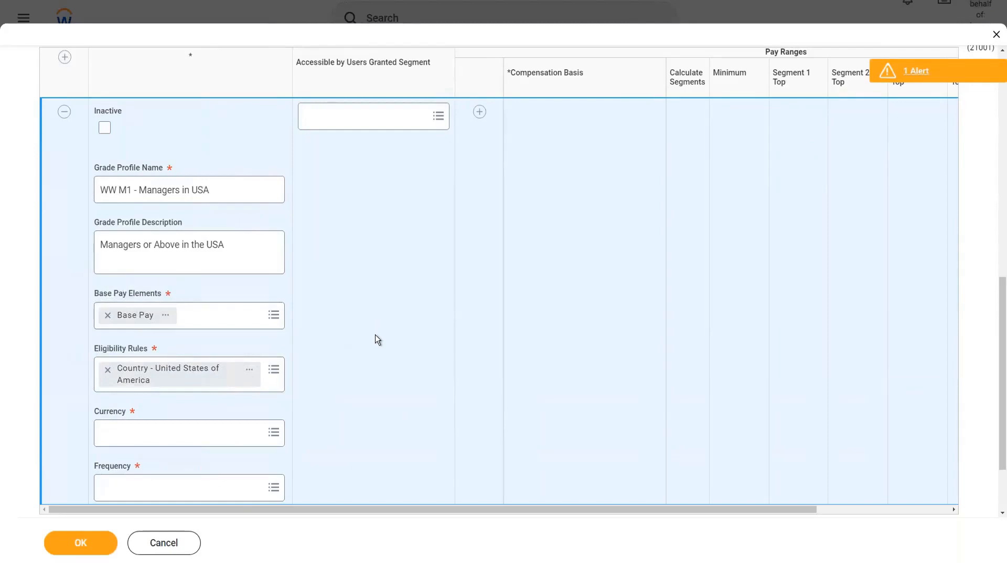
Step: Set the grade profile's currency to USD and its frequency to Annual
scroll(376, 335, down, 2)
click(119, 339)
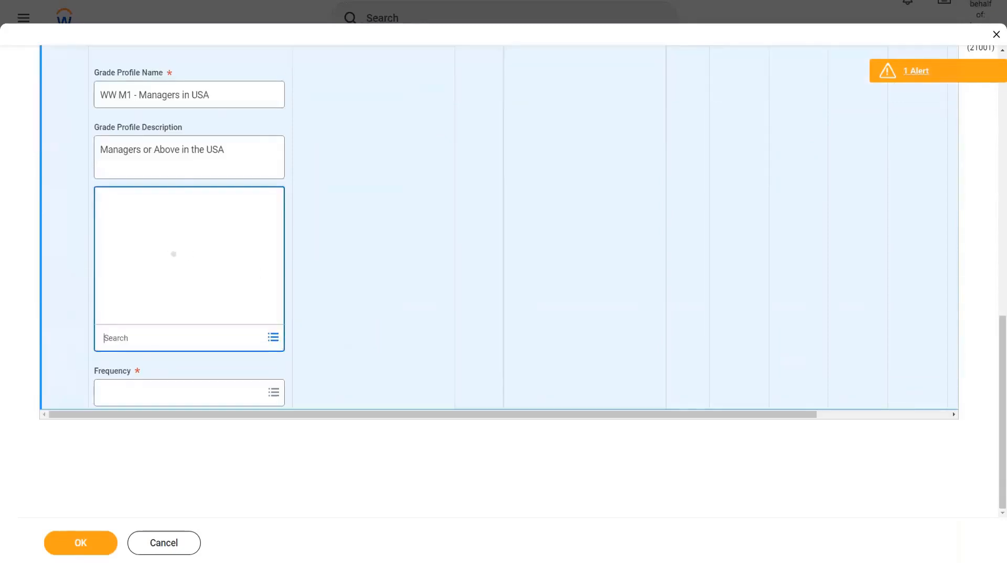
text(usd)
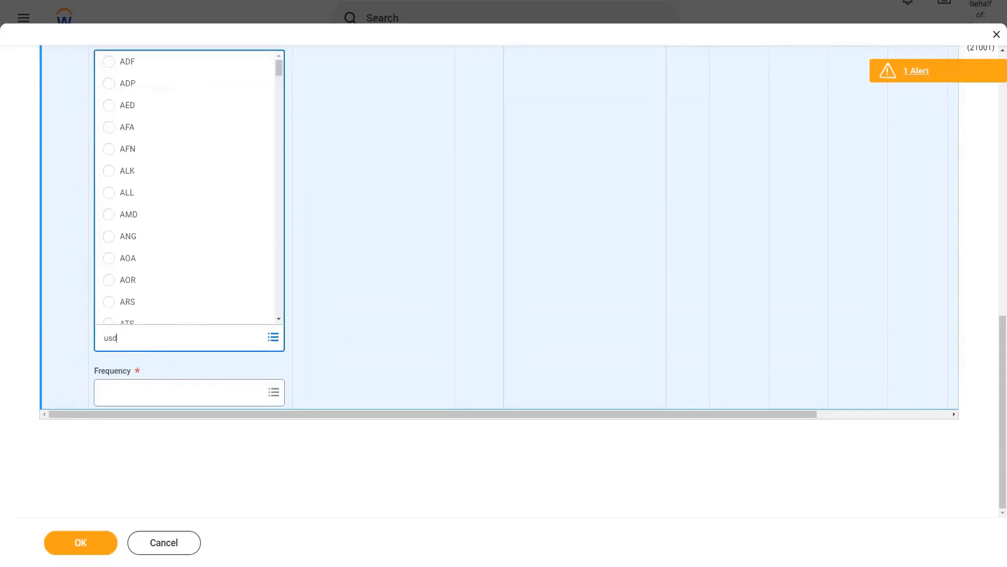
key(Return)
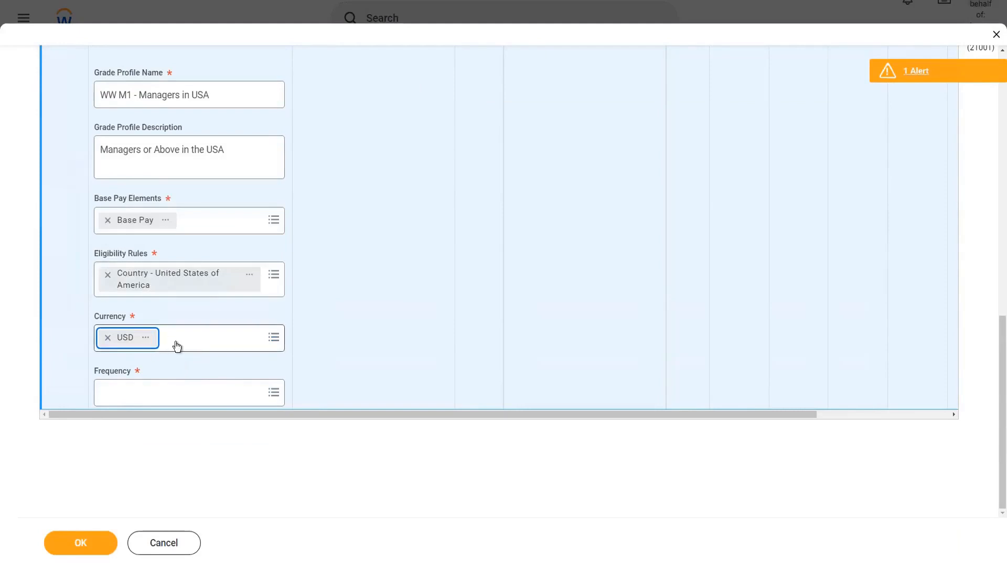
click(144, 400)
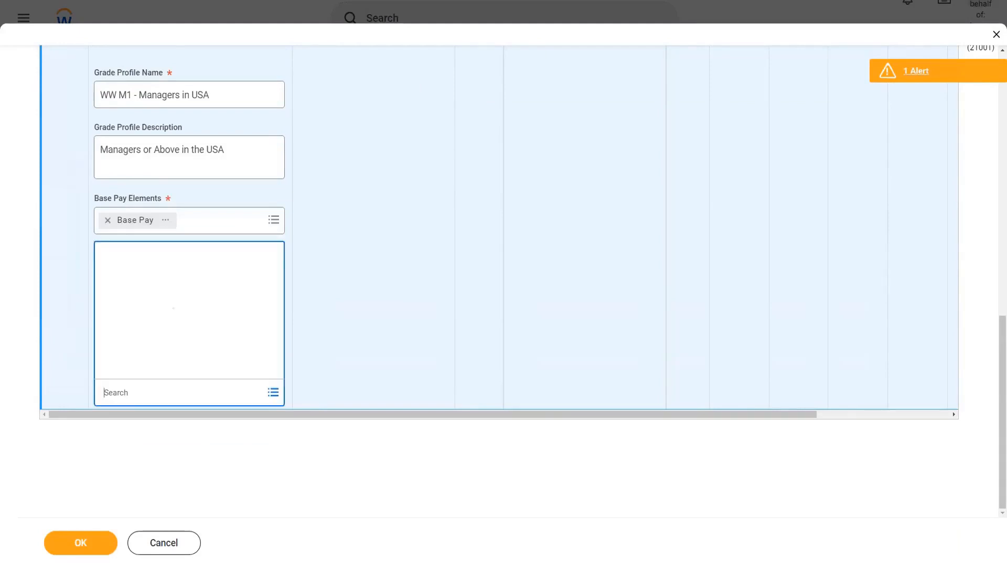
click(147, 216)
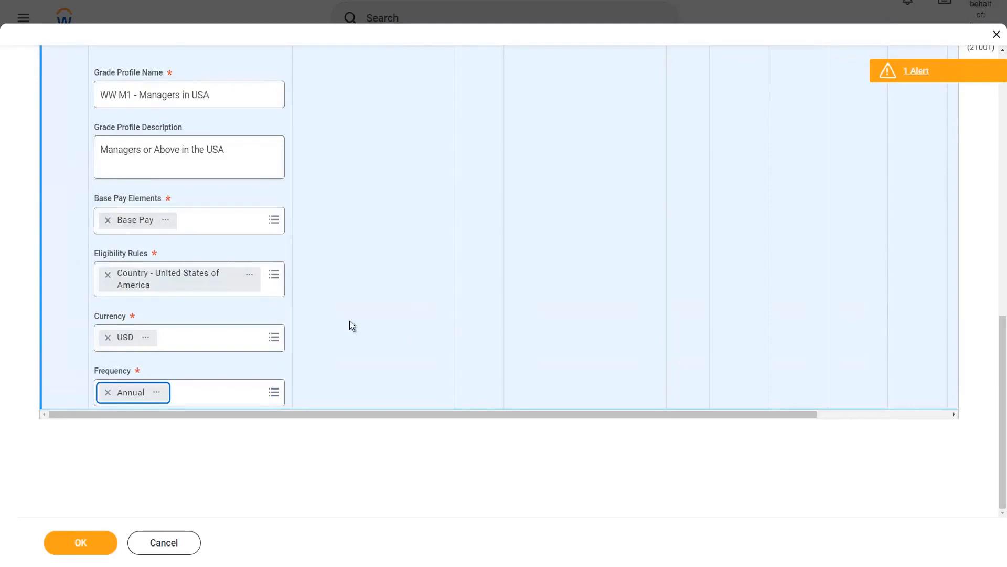
Step: Add a pay range row to the WW M1 - Managers in USA grade profile
scroll(353, 325, up, 3)
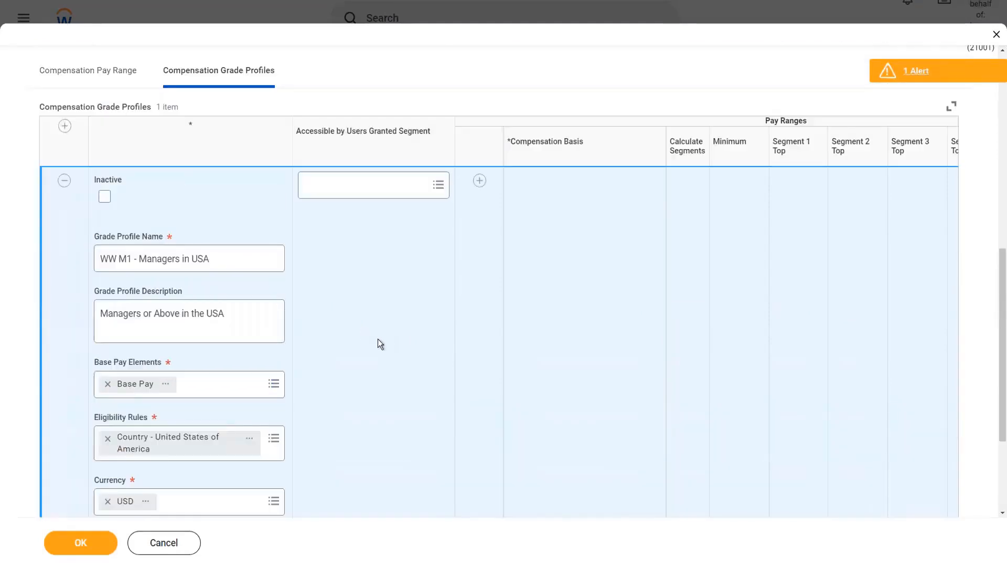
scroll(379, 340, down, 1)
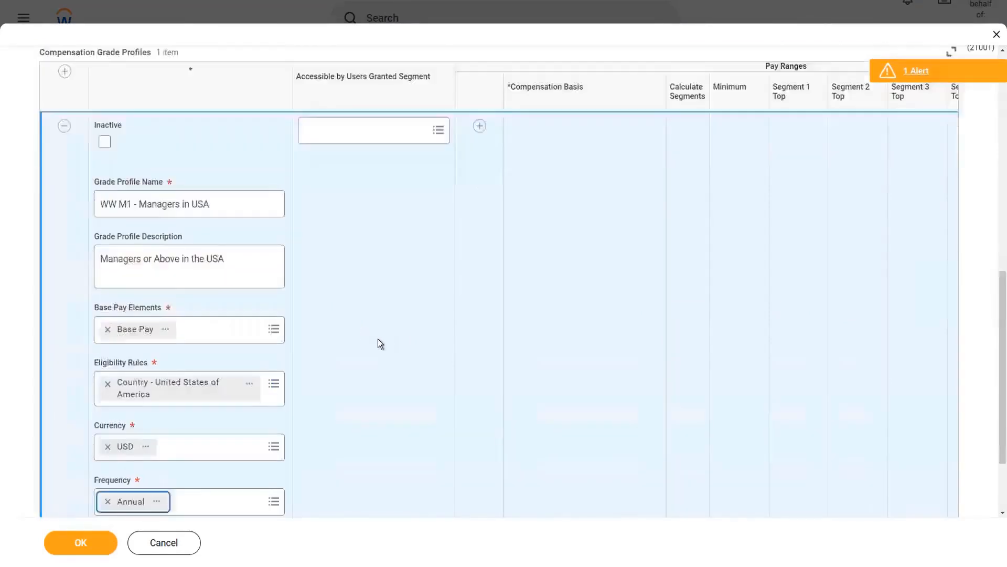
click(479, 127)
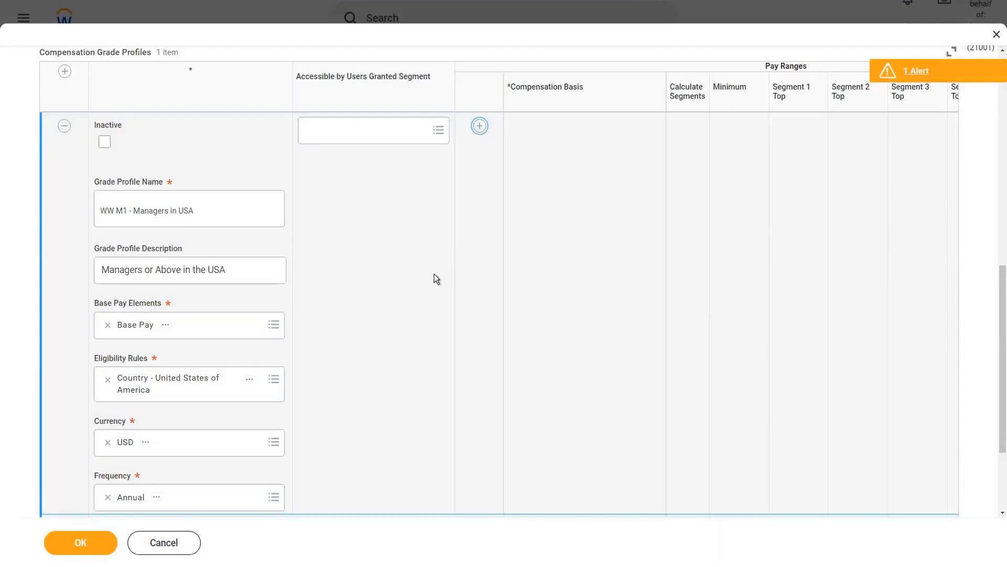
scroll(433, 274, down, 1)
scroll(433, 274, down, 2)
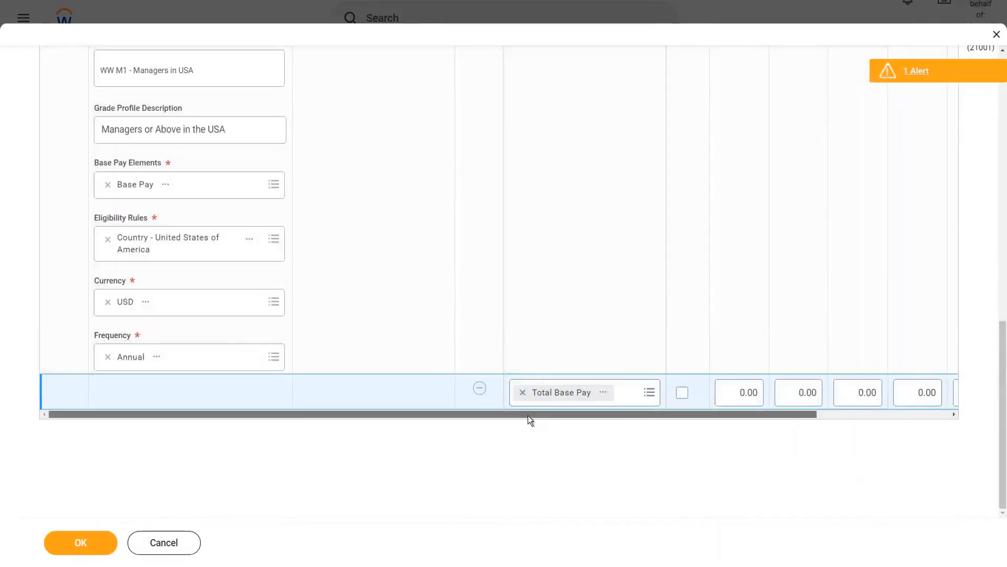
drag(528, 414, 822, 417)
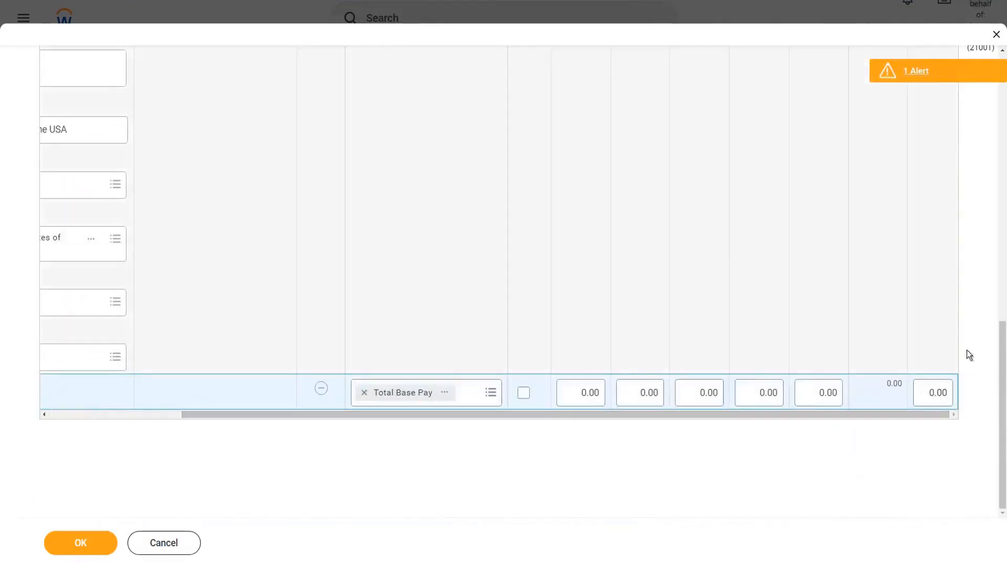
drag(1003, 371, 1003, 331)
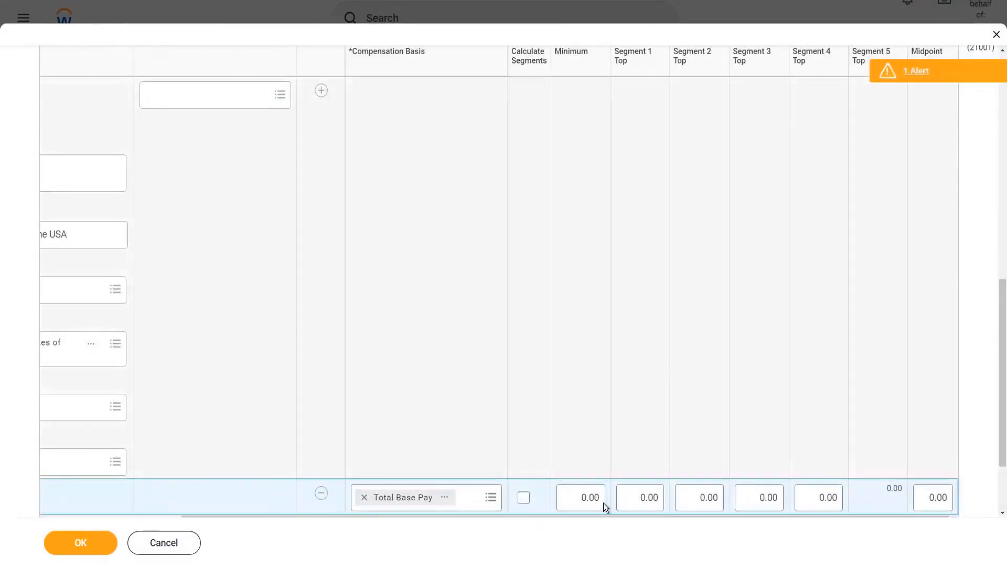
Step: Set the Total Base Pay range's Minimum to 50000 and its Segment 4 Top to 80000
click(578, 493)
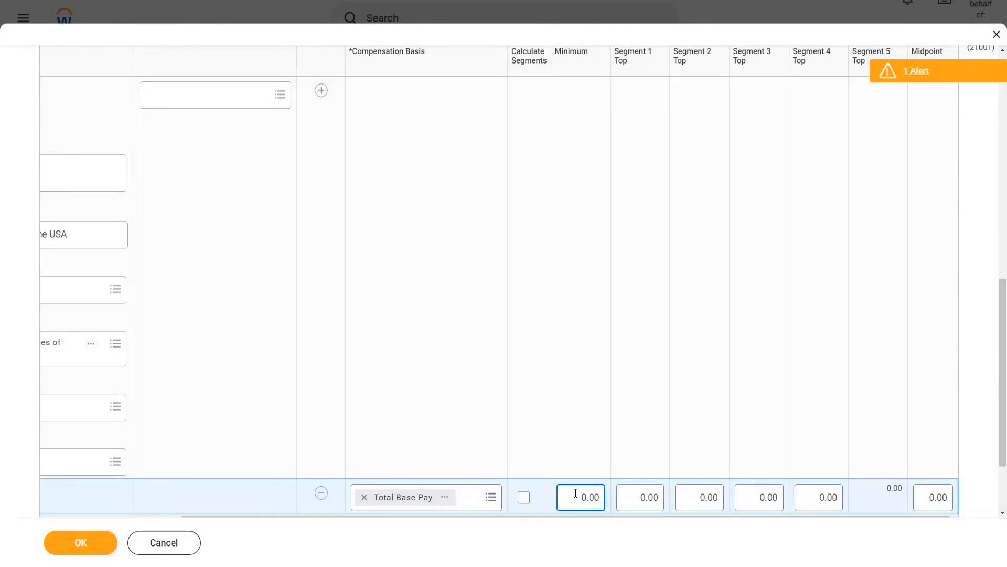
double_click(601, 491)
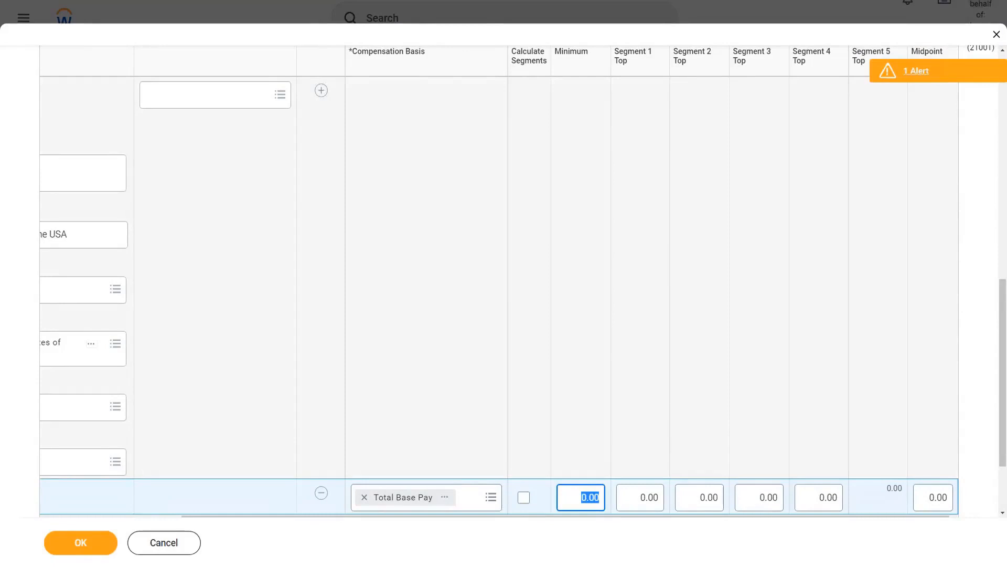
text(50000)
click(806, 497)
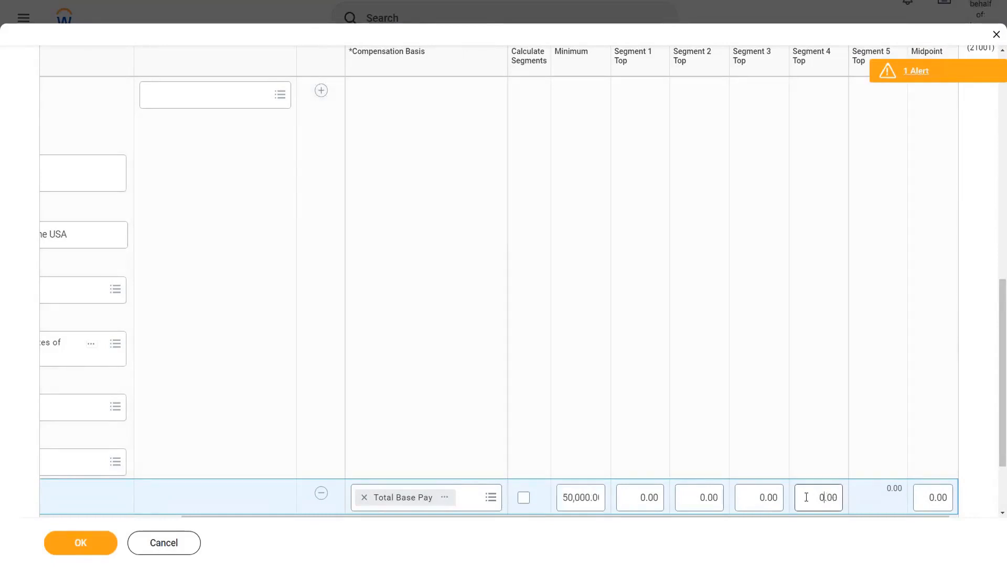
text(80000)
click(636, 498)
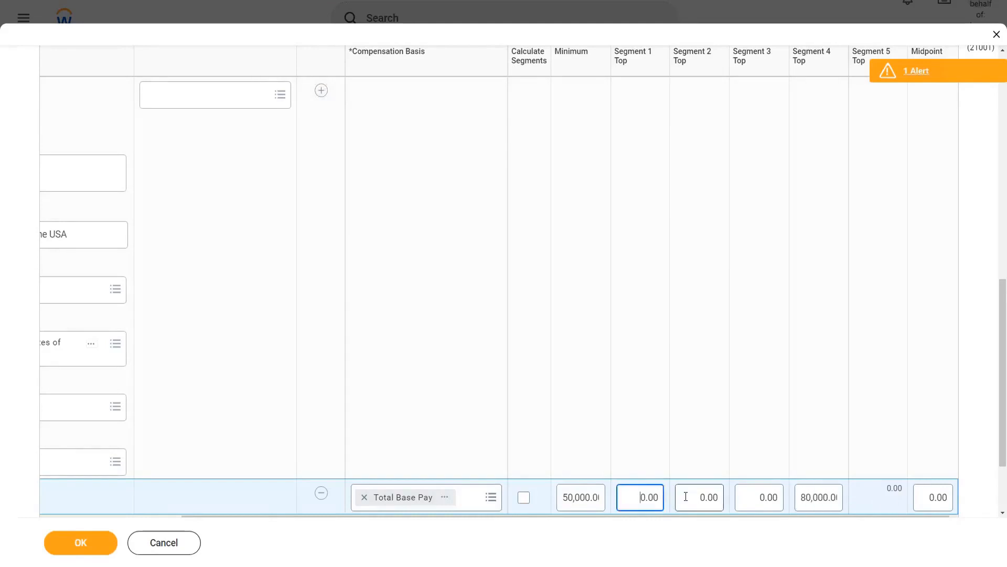
click(685, 496)
click(760, 496)
click(760, 497)
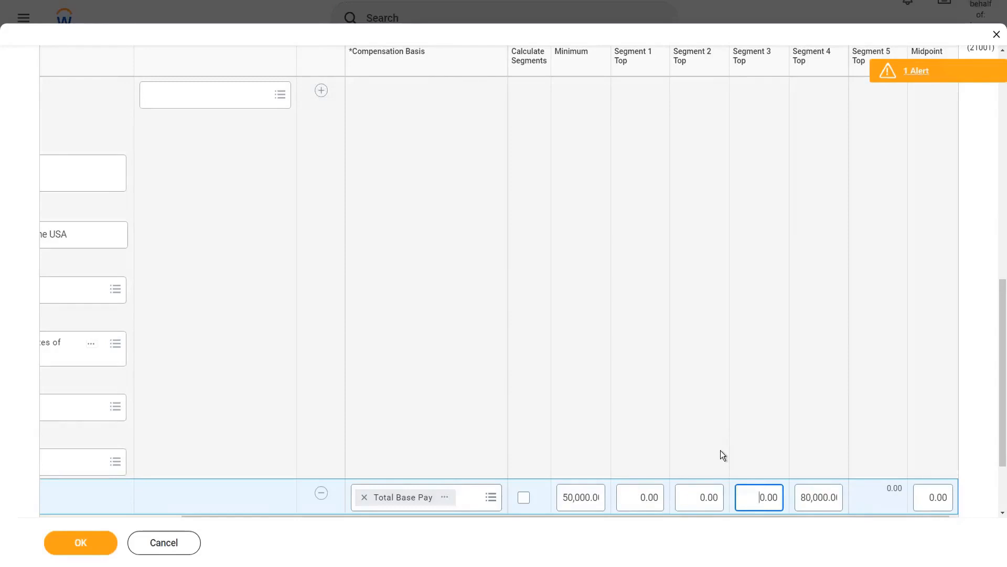
click(645, 497)
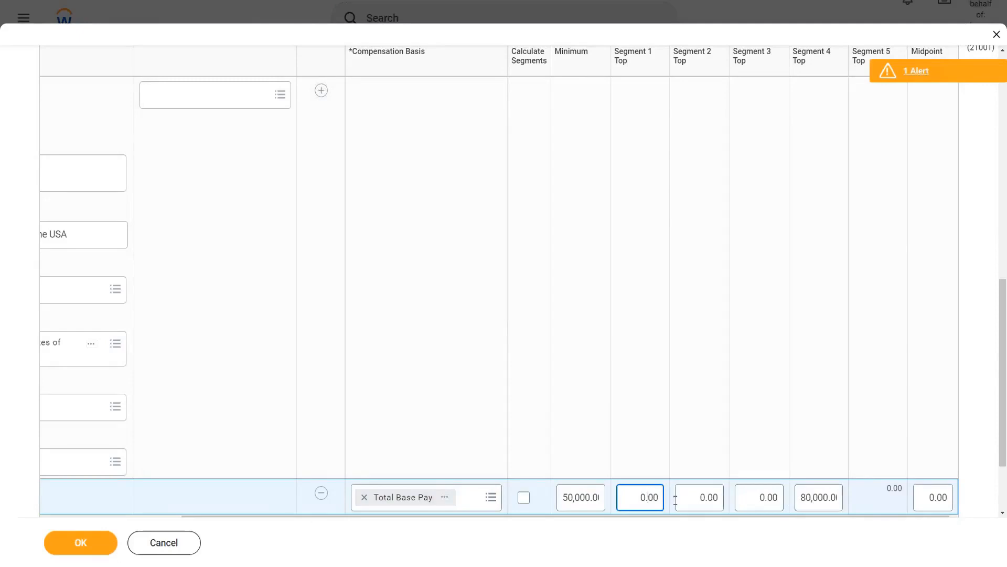
key(Tab)
key(Tab)
click(826, 497)
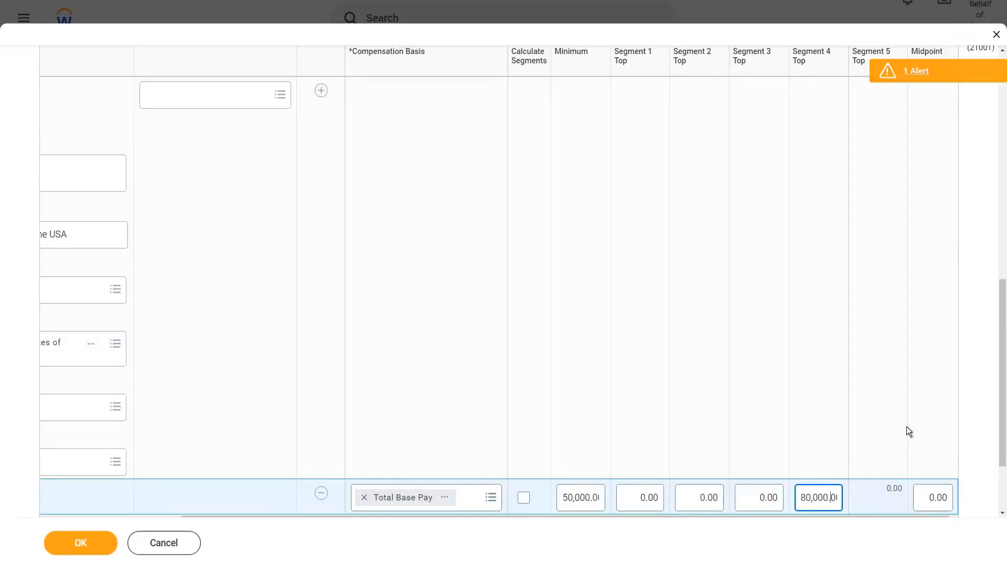
click(936, 497)
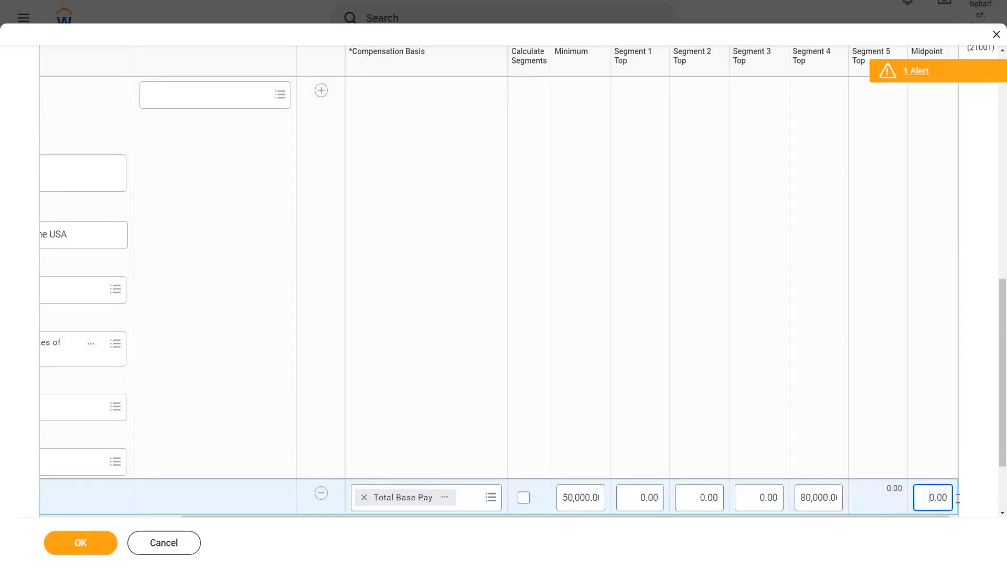
double_click(952, 498)
mouse_move(538, 480)
mouse_down()
mouse_move(510, 480)
mouse_move(542, 506)
mouse_move(539, 489)
mouse_up()
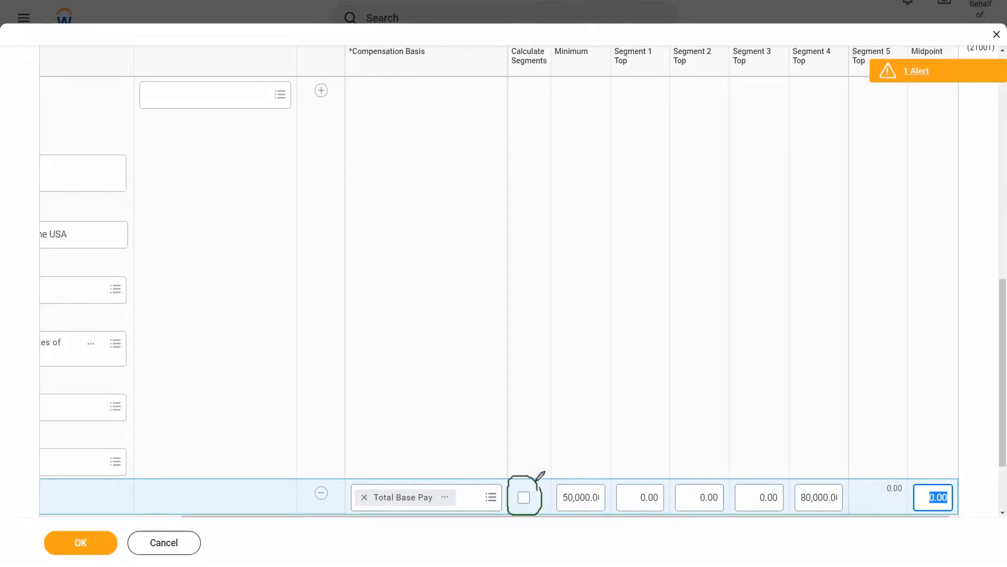
mouse_move(532, 63)
mouse_down()
mouse_move(531, 473)
mouse_move(546, 449)
mouse_up()
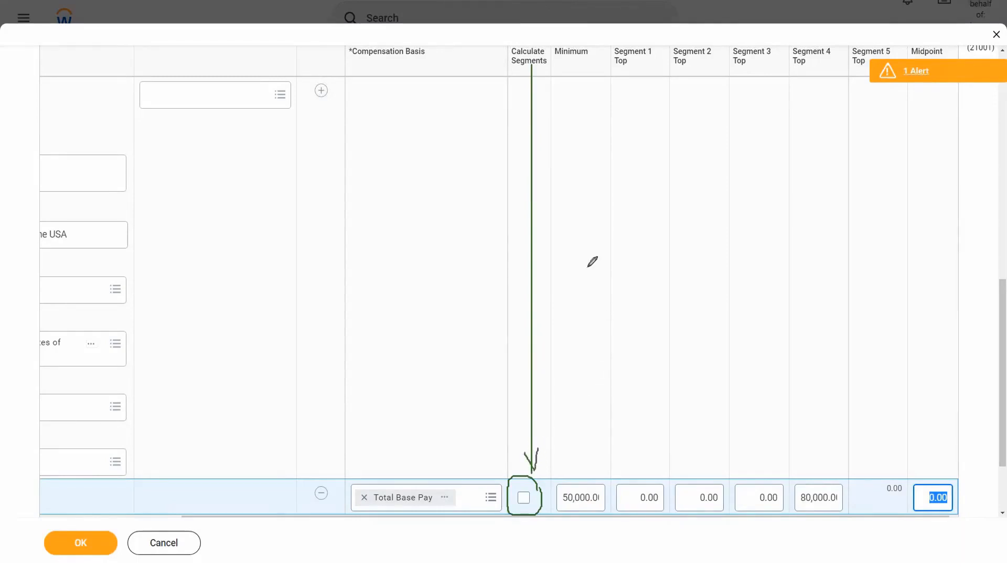
Step: Enable Calculate Segments for the Total Base Pay range and submit the compensation grade
click(523, 497)
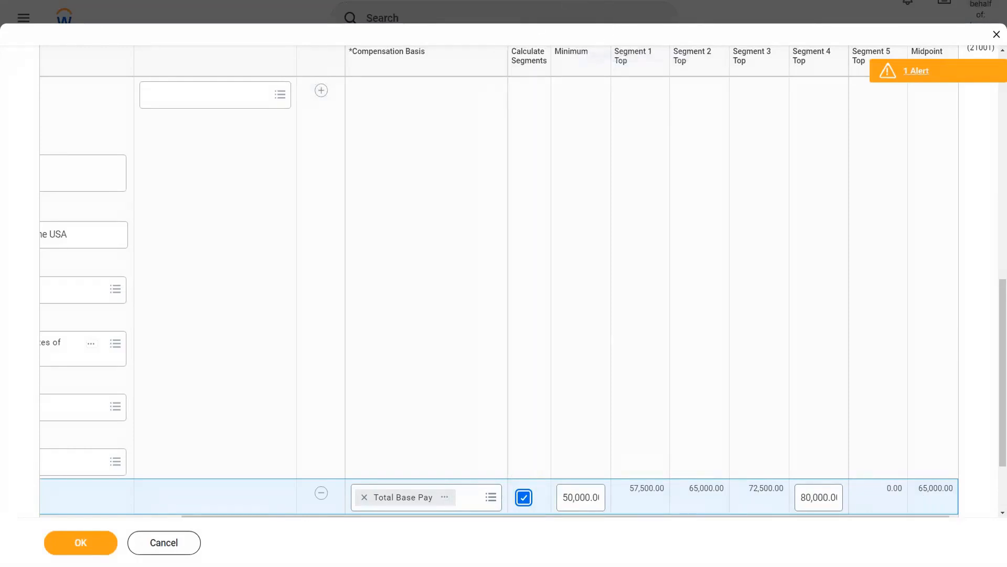
click(81, 543)
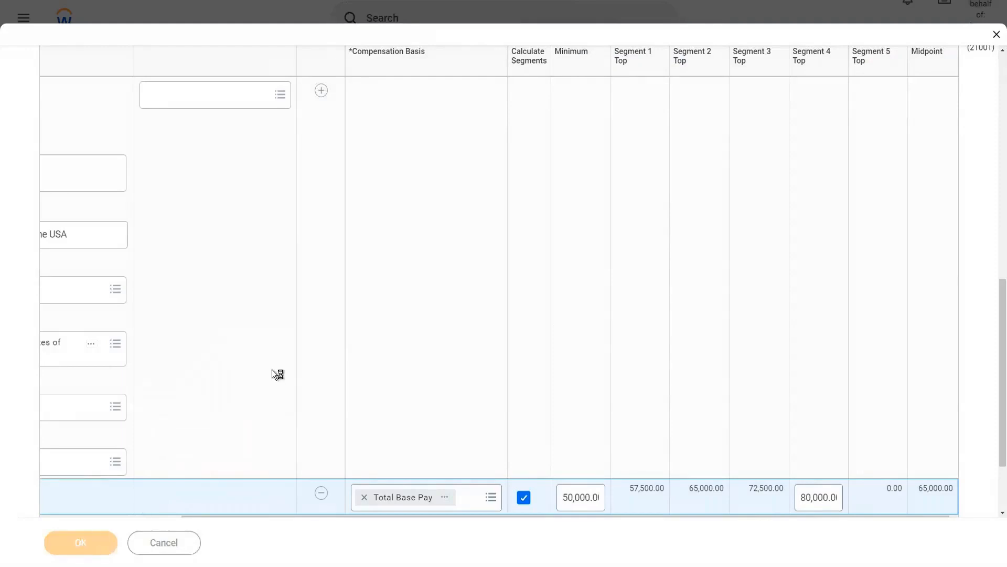
scroll(341, 301, down, 3)
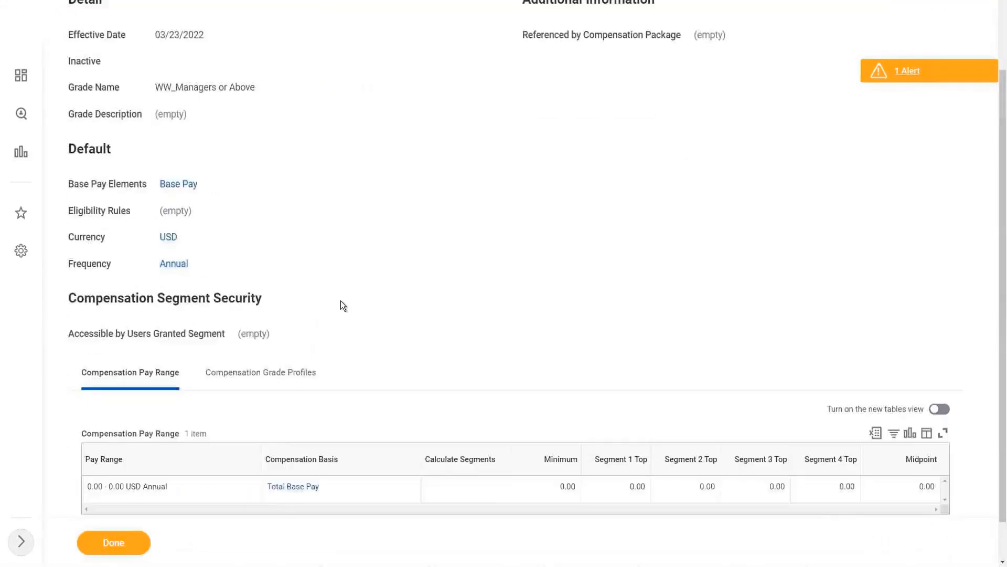
Step: Review the WW M1 - Managers in USA grade profile and the details of its Country - United States of America eligibility rule
click(280, 329)
scroll(441, 243, down, 5)
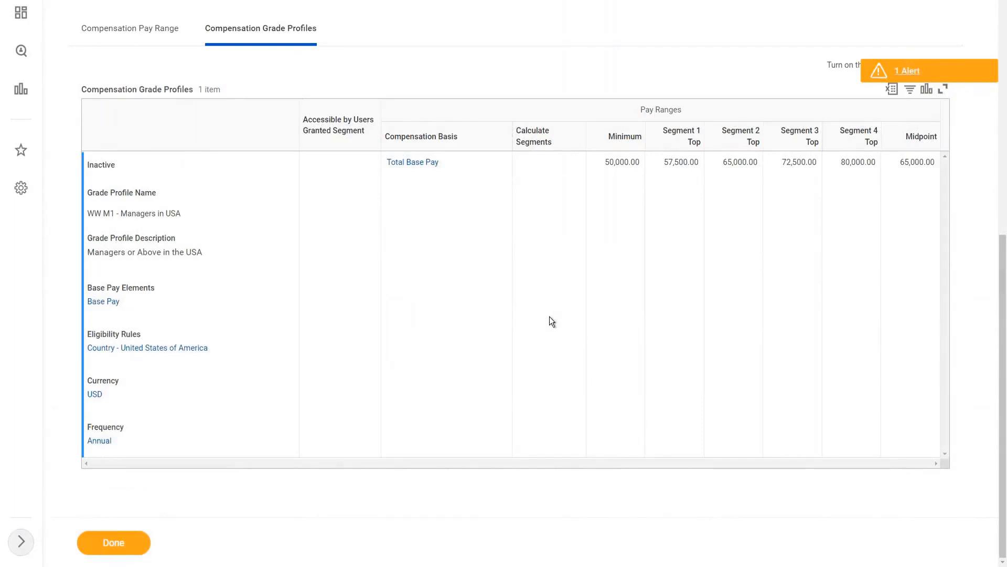
click(217, 349)
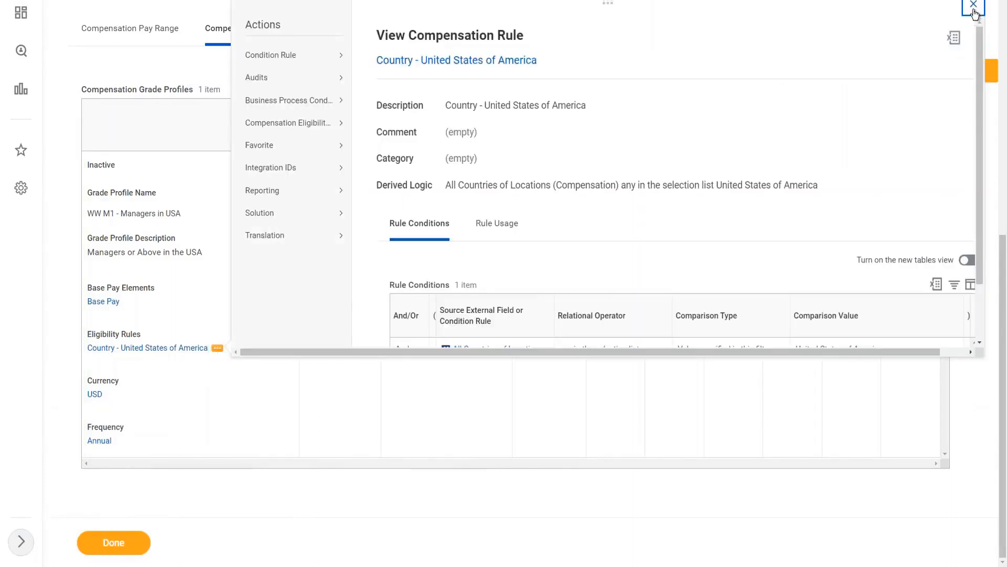
click(973, 6)
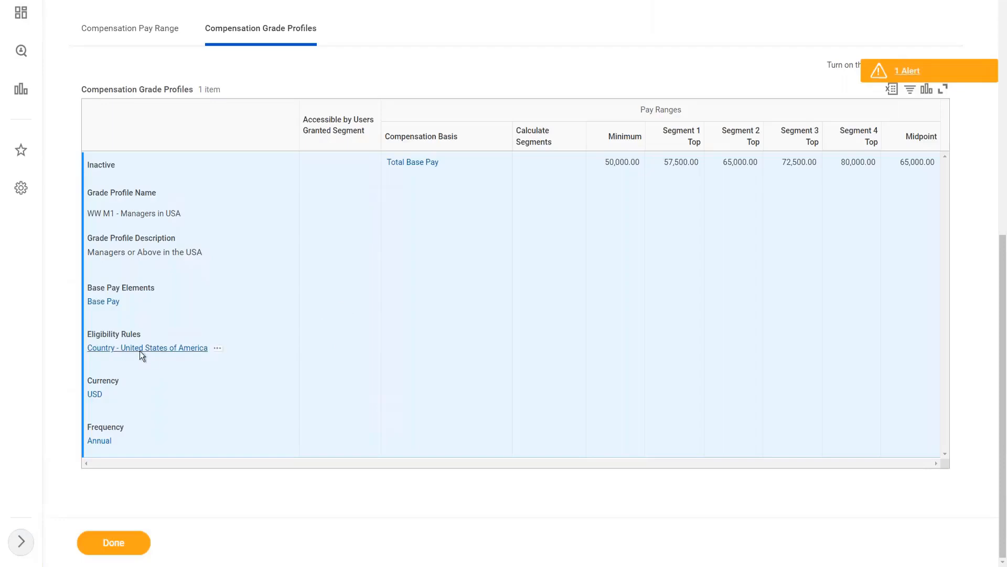
Step: Open the WW_Managers or Above compensation grade for editing as of 03/23/2022 and show its compensation grade profiles
scroll(262, 345, up, 4)
scroll(331, 223, up, 4)
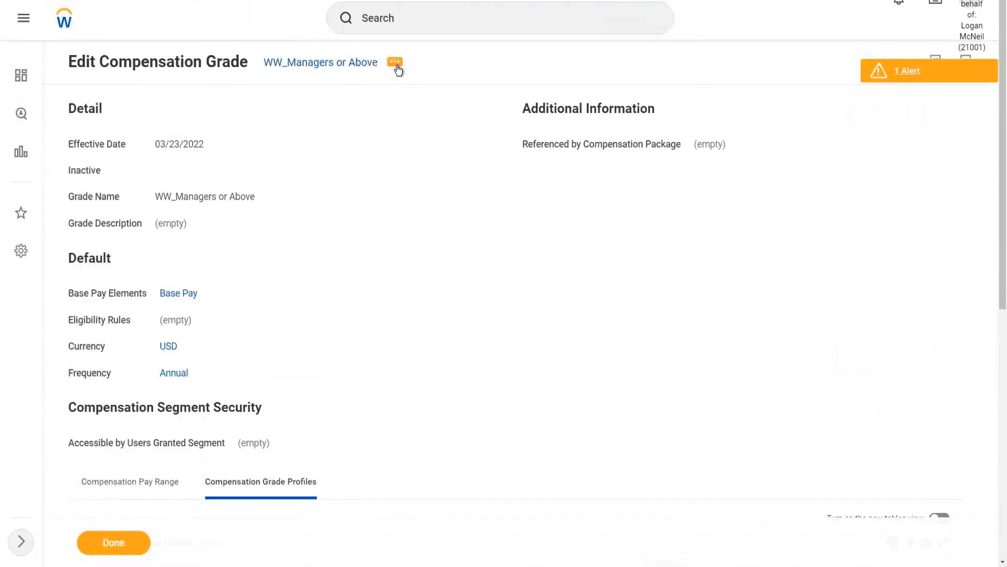
click(396, 66)
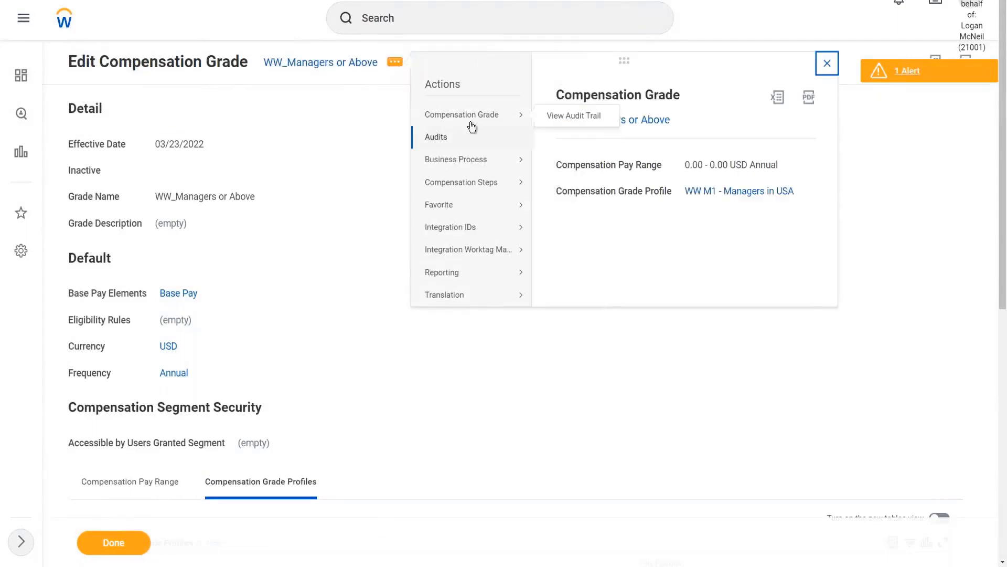
mouse_move(481, 122)
click(554, 132)
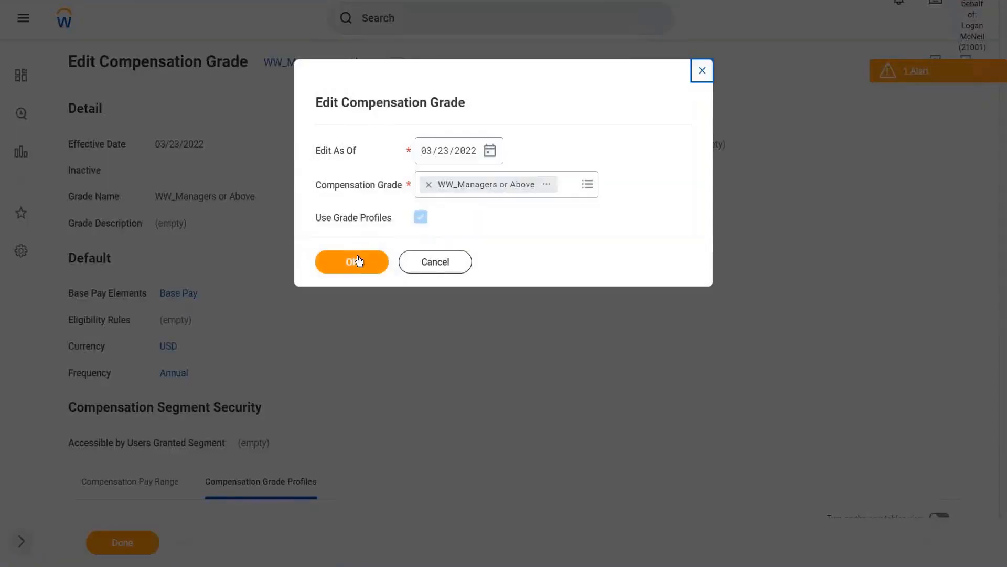
click(351, 262)
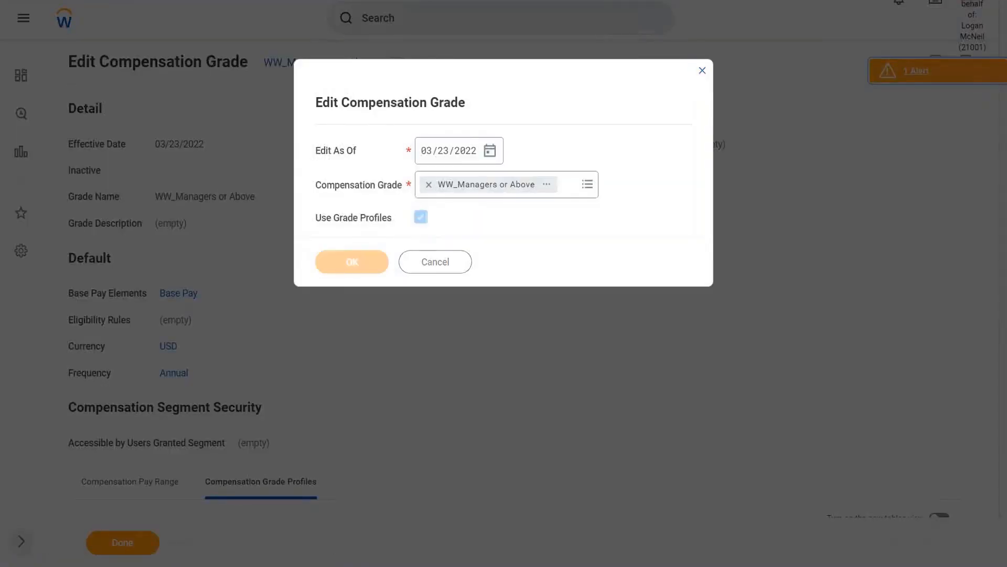
scroll(370, 307, down, 5)
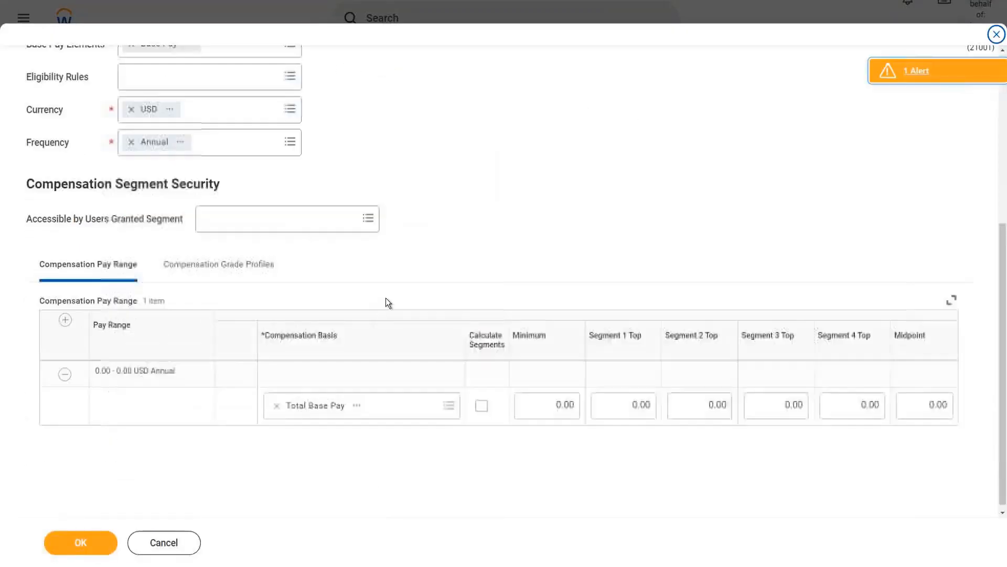
click(253, 261)
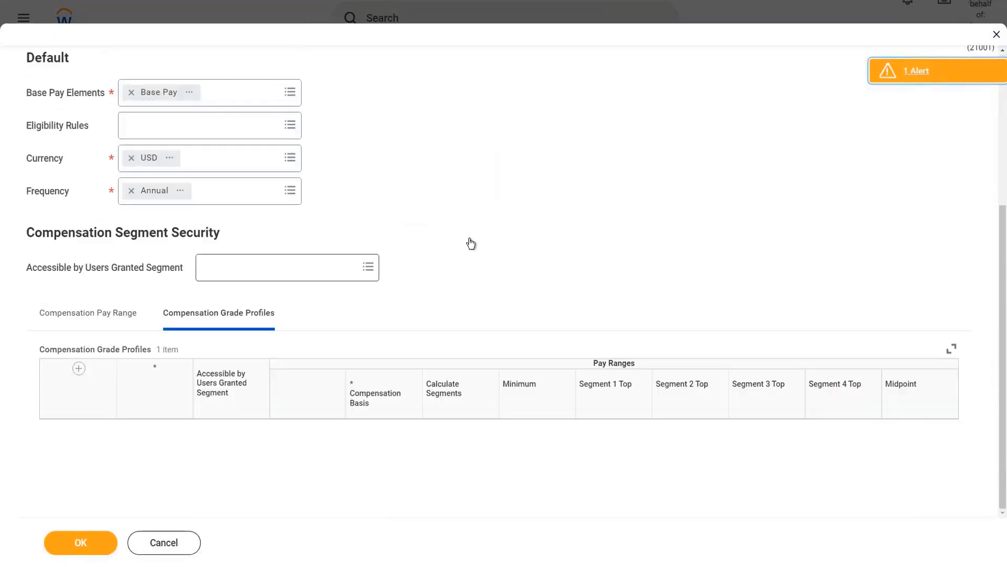
Step: Add Country - United Kingdom to the eligibility rules of the WW M1 - Managers in USA grade profile
scroll(470, 243, down, 5)
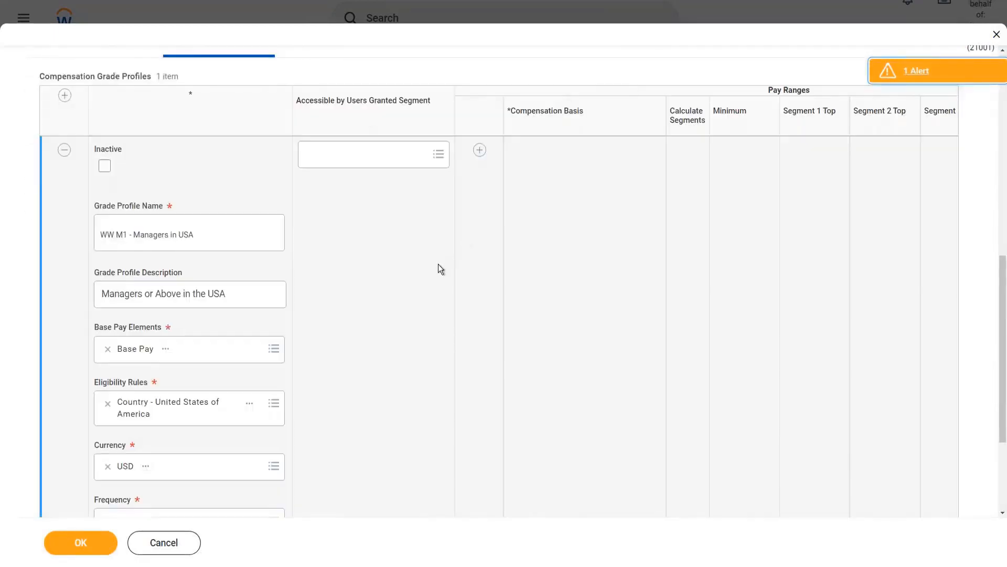
scroll(439, 264, down, 2)
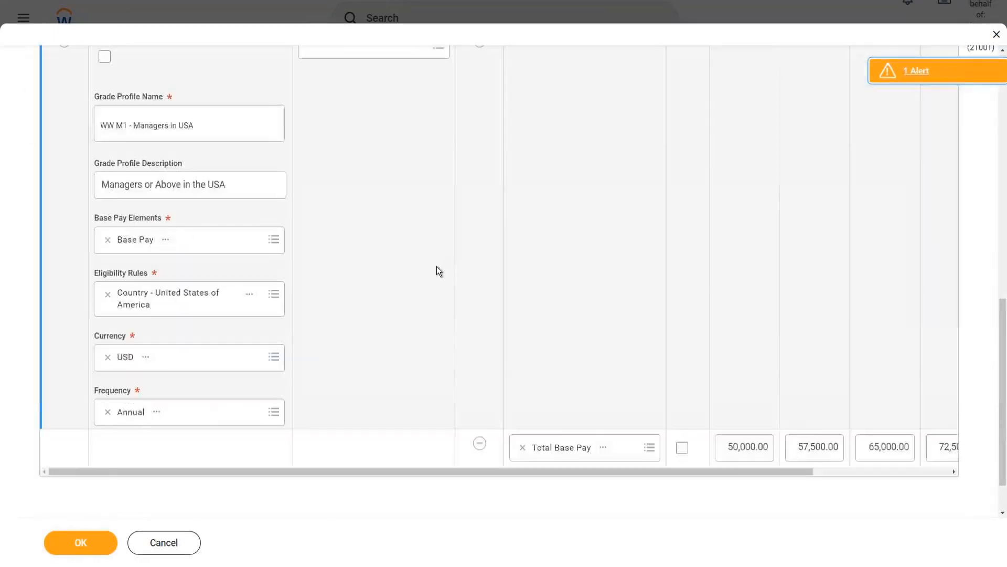
click(270, 315)
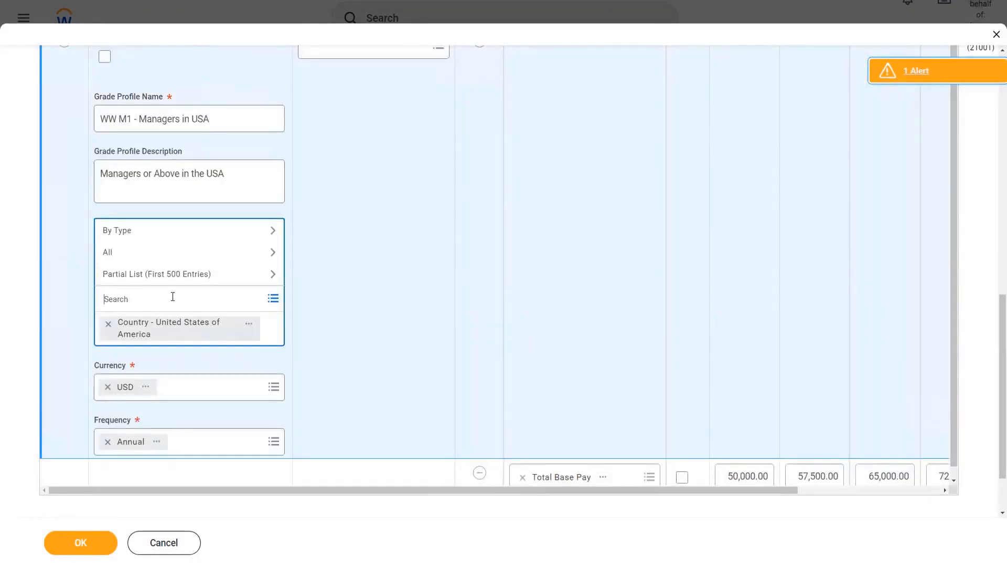
text(country united kingdom)
key(Return)
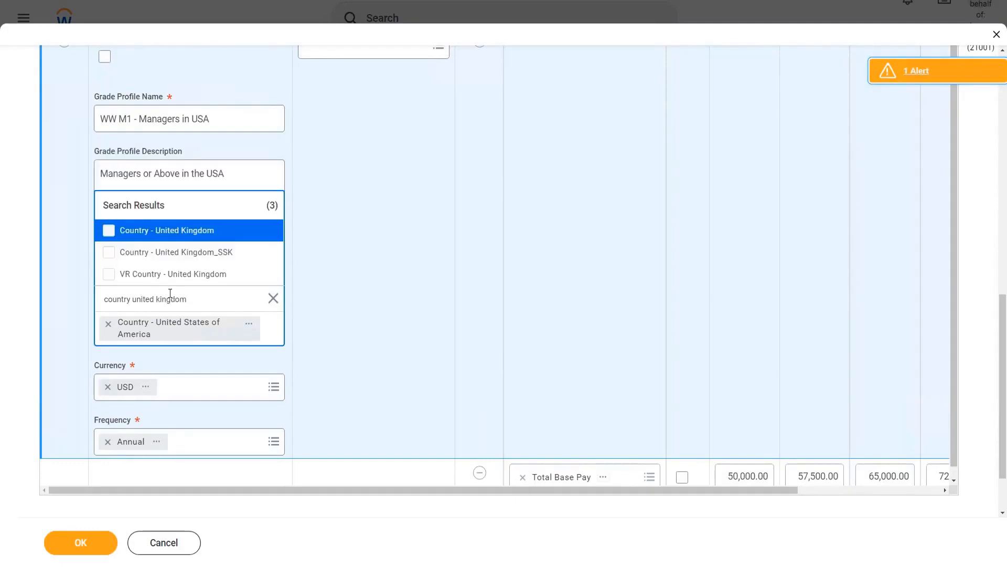
click(109, 232)
click(323, 293)
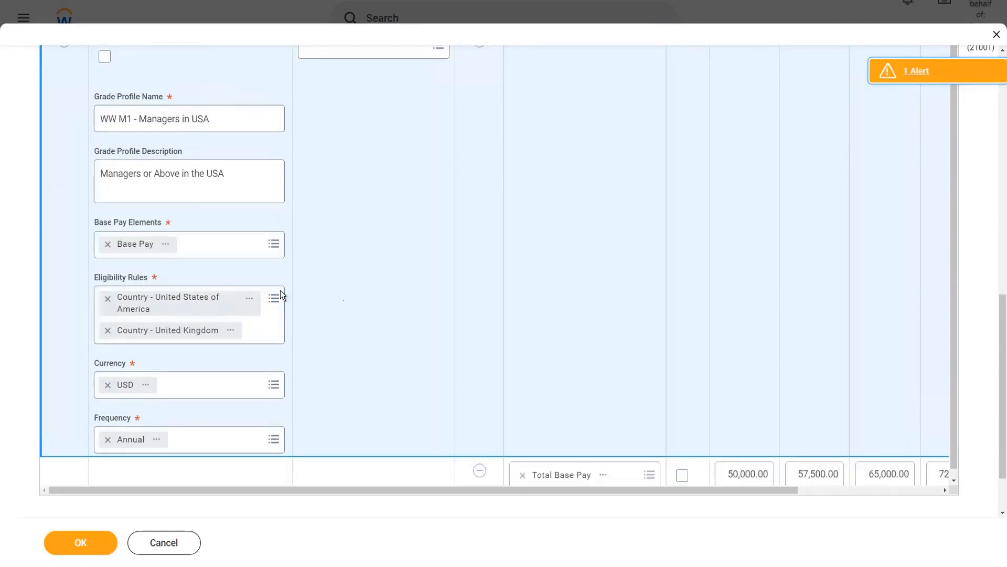
Step: Clear both eligibility rules from the USA grade profile and reselect only Country - United States of America
click(108, 299)
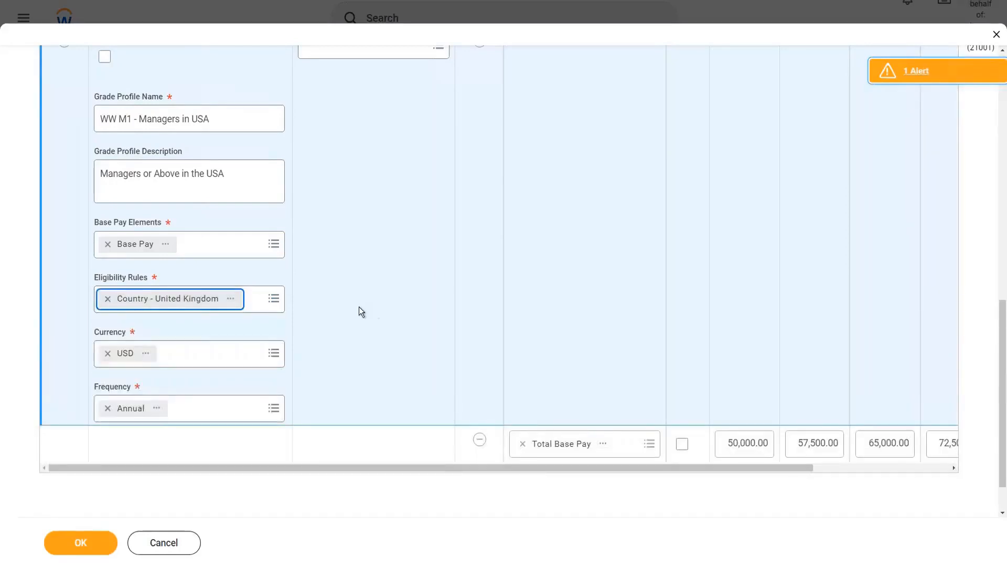
click(107, 299)
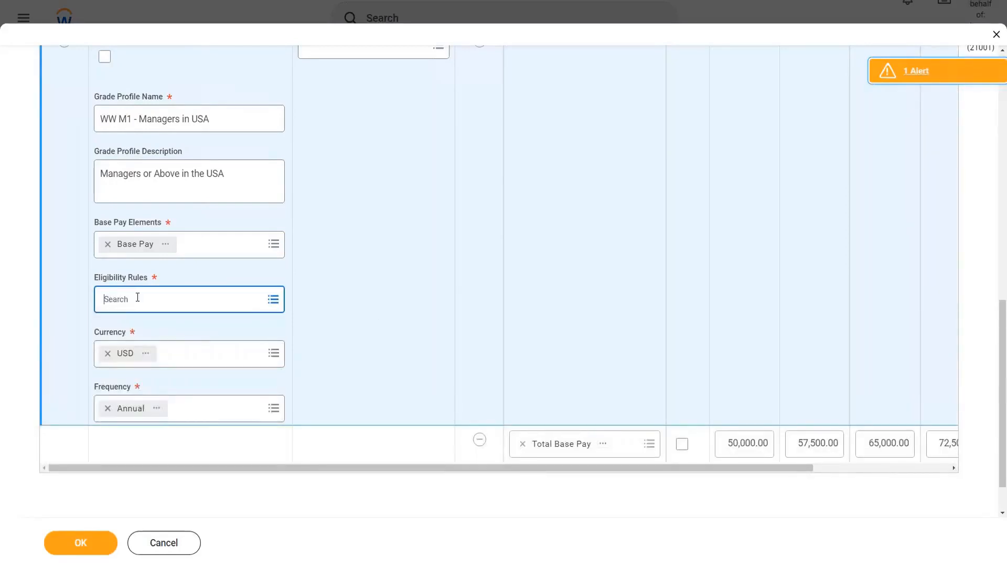
text(country united states)
key(Return)
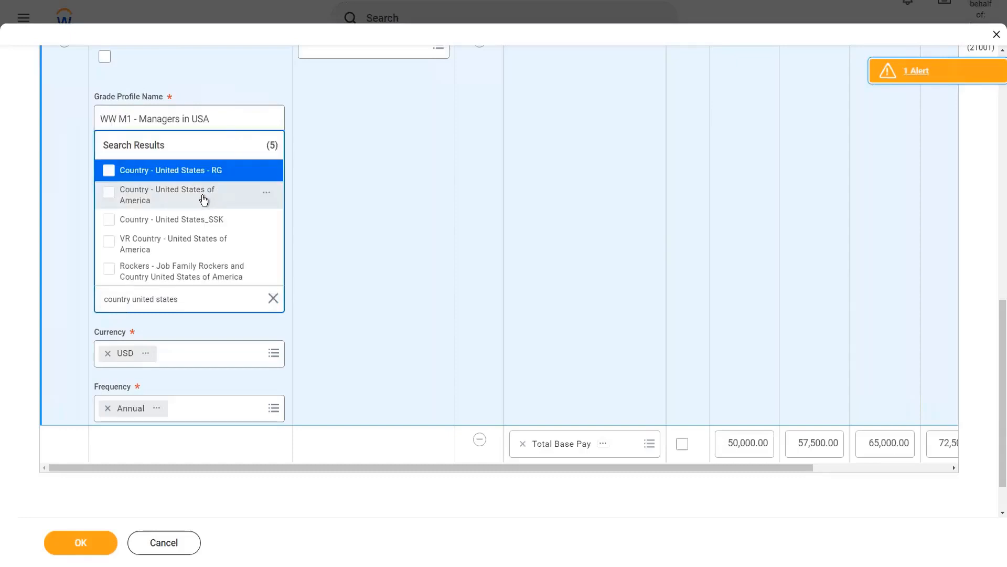
click(205, 195)
click(378, 307)
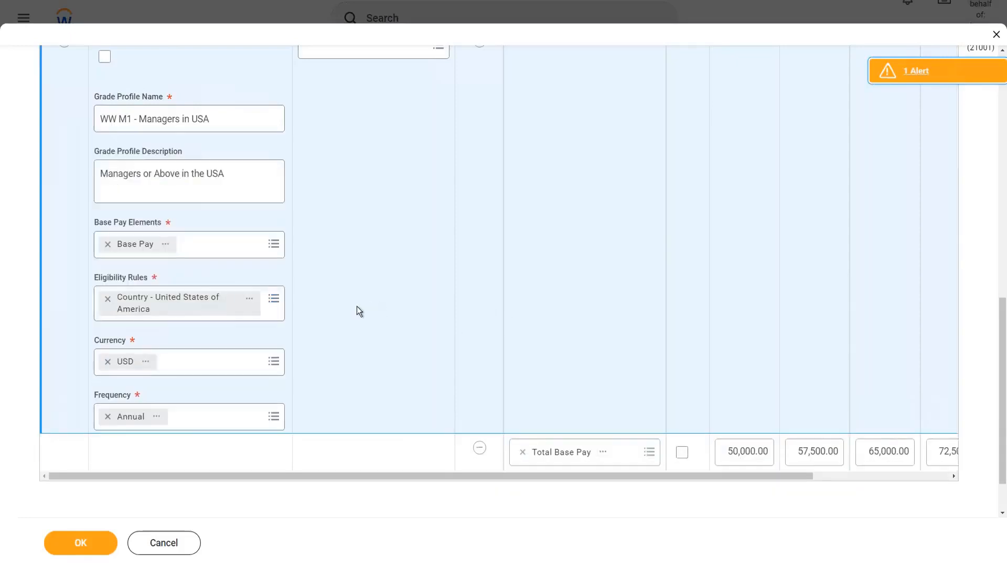
Step: Add another compensation grade profile to the grade and name it WW M1 - Managers or Above in UK
scroll(357, 306, up, 5)
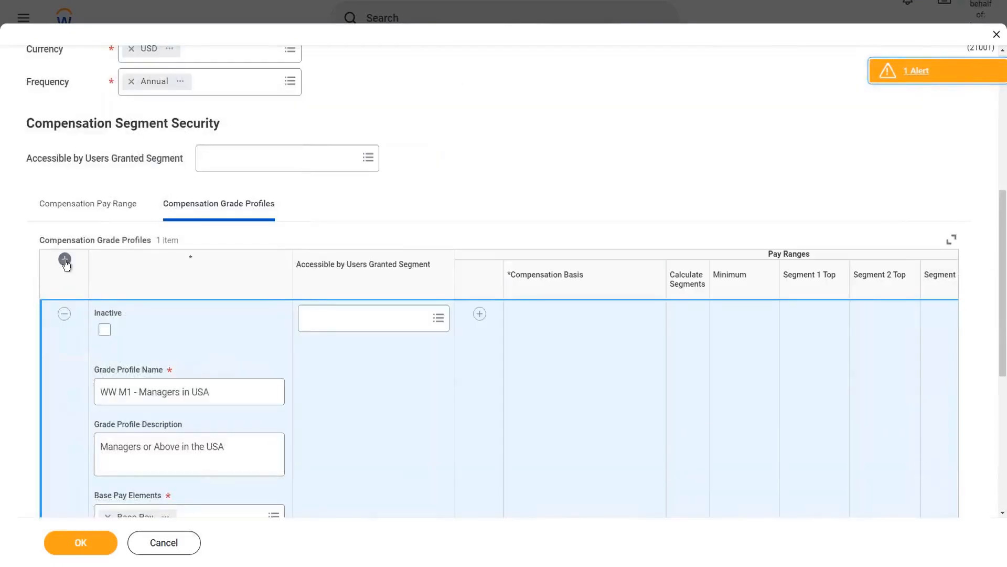
click(65, 260)
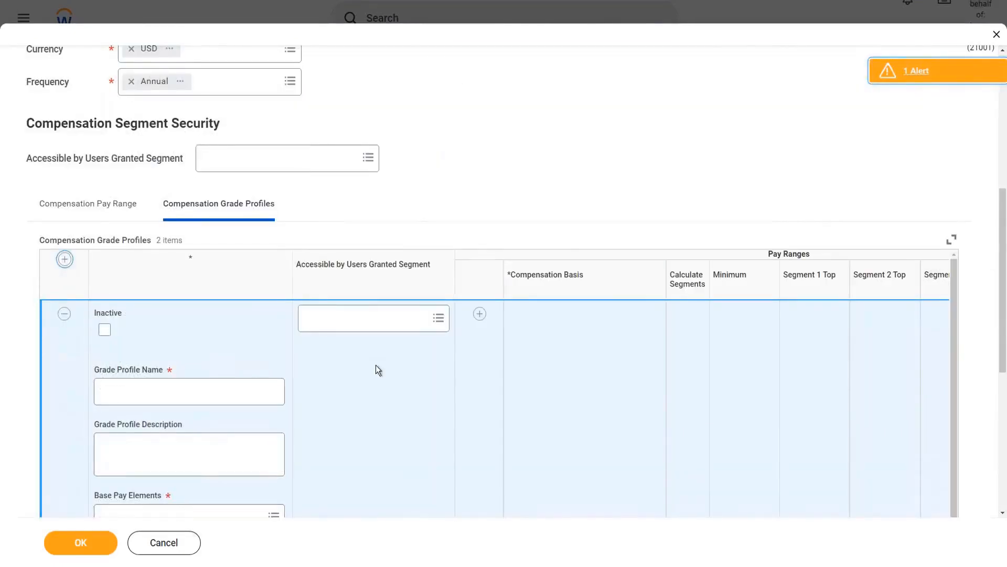
scroll(375, 366, up, 1)
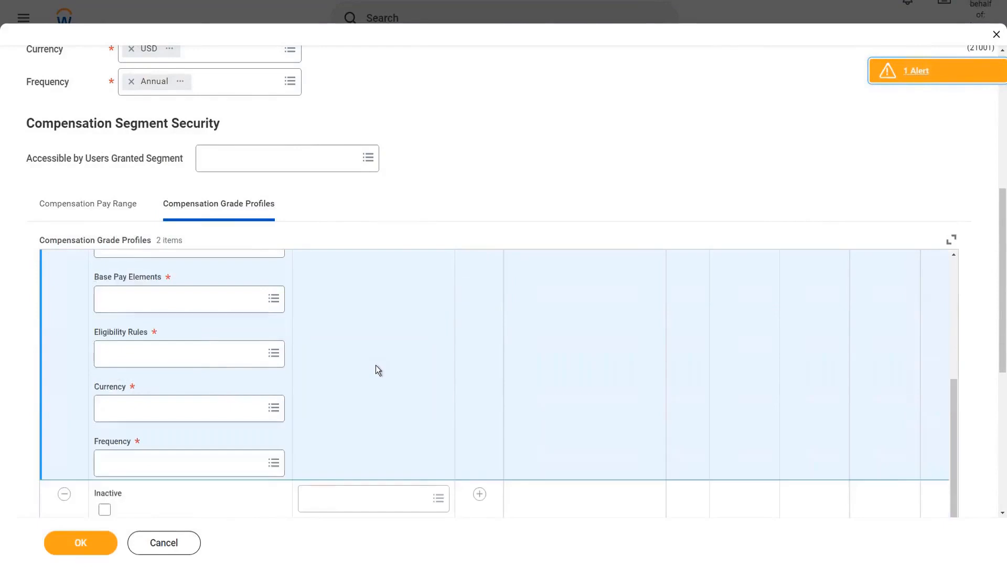
scroll(376, 370, up, 2)
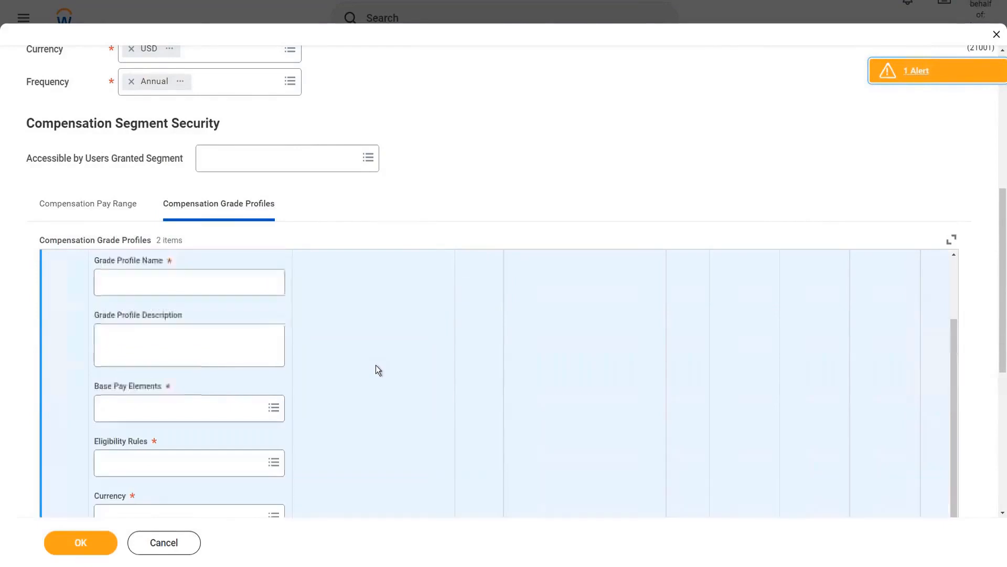
click(168, 286)
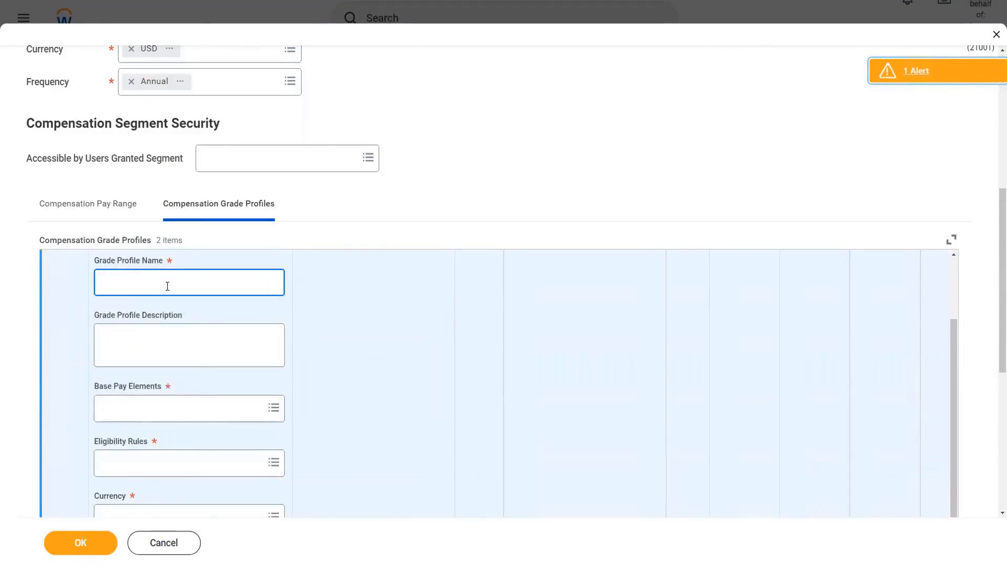
text(WW M1 - Managers or Above in UK)
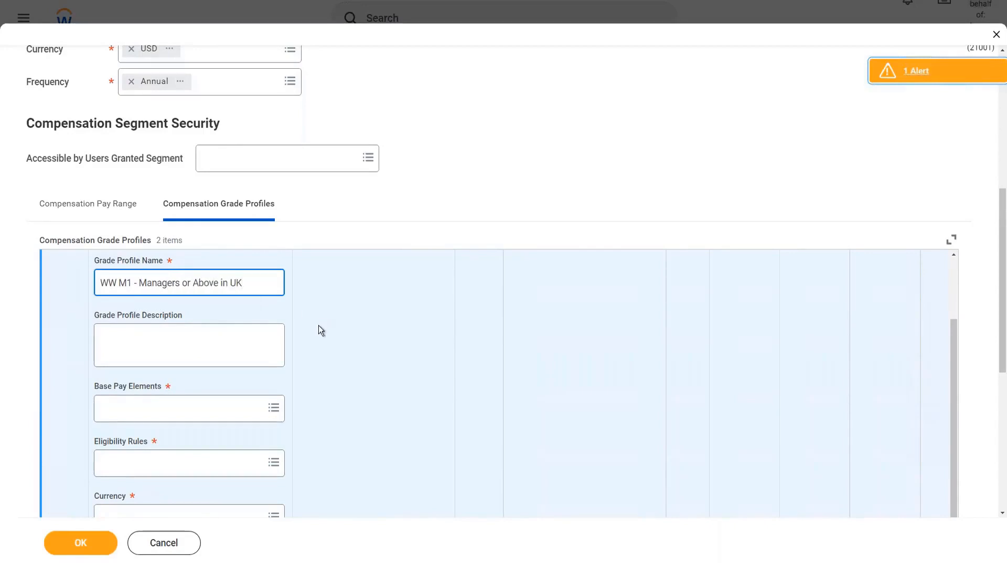
scroll(319, 326, down, 4)
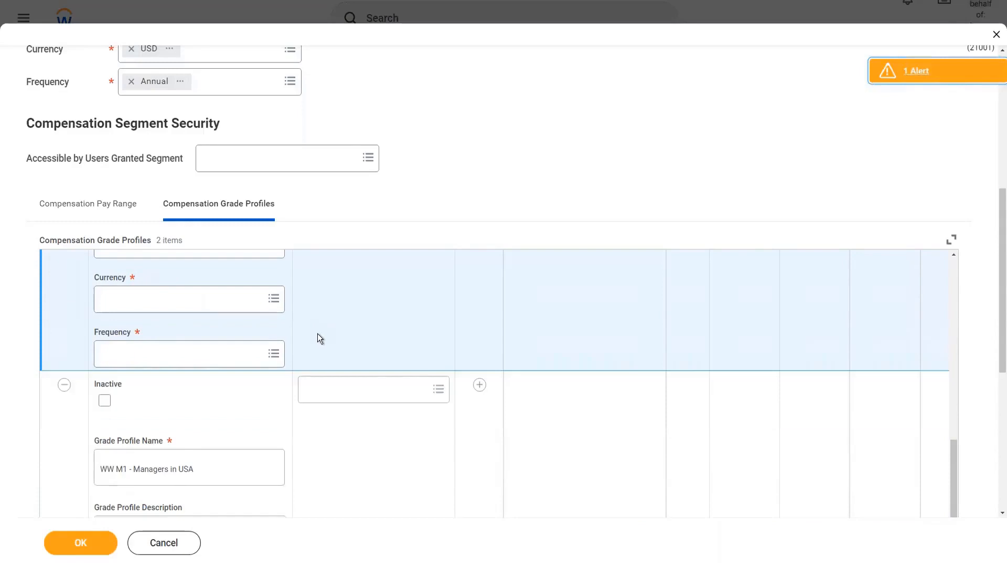
scroll(317, 333, up, 1)
drag(1004, 315, 1005, 490)
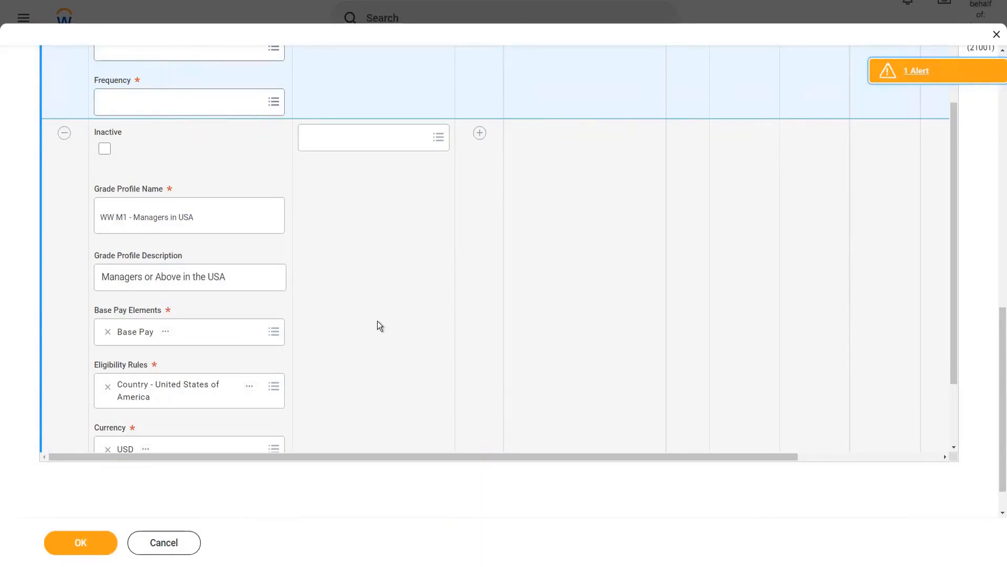
scroll(377, 320, up, 4)
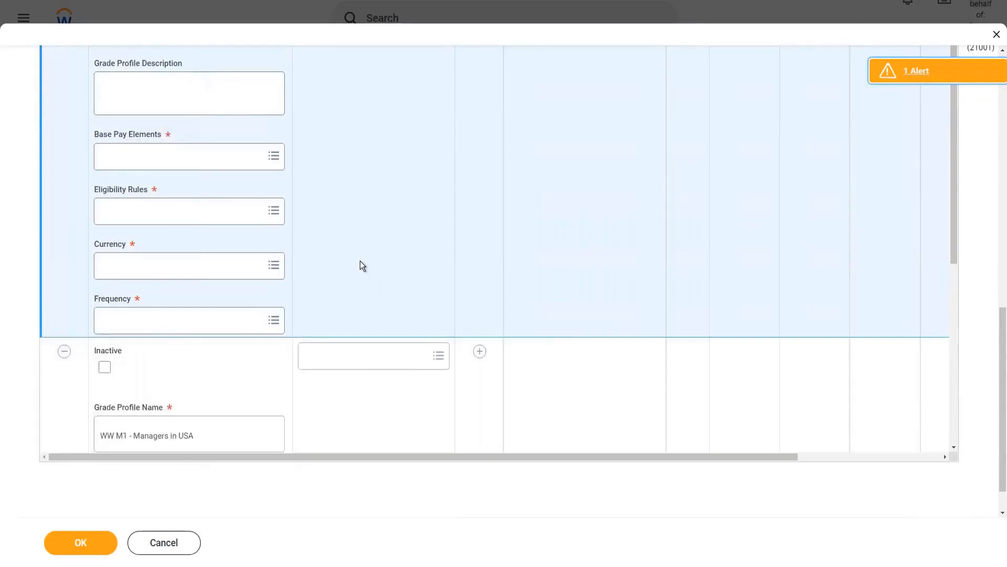
scroll(360, 260, up, 1)
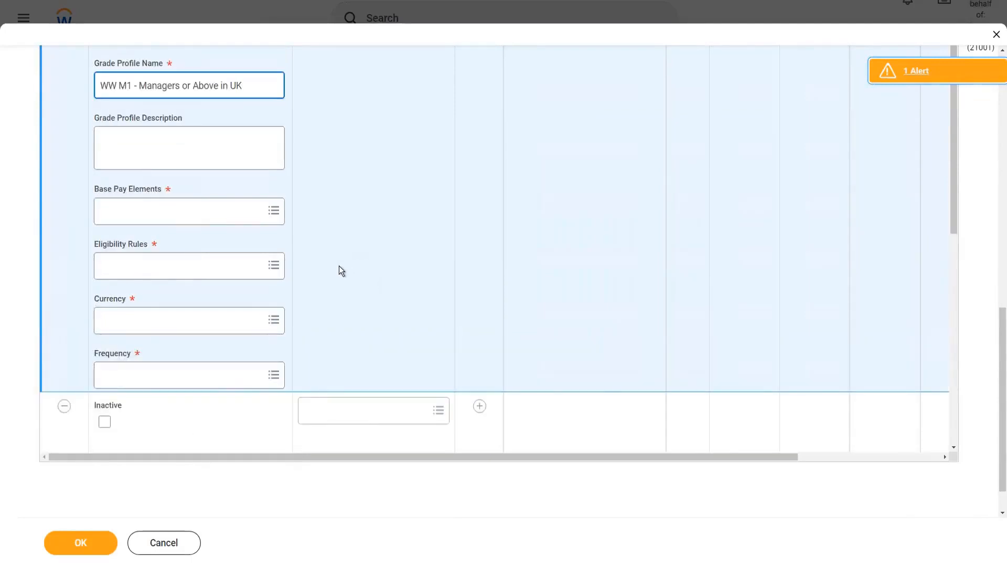